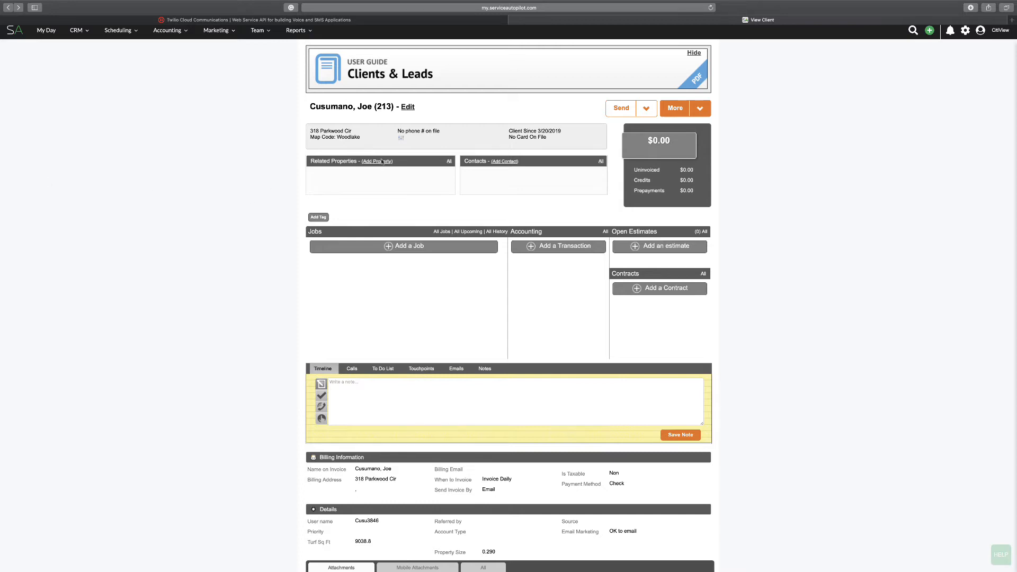
Open the client's property measurements and show the map full screen in satellite view
{"action": "left_click", "coordinate": [696, 111]}
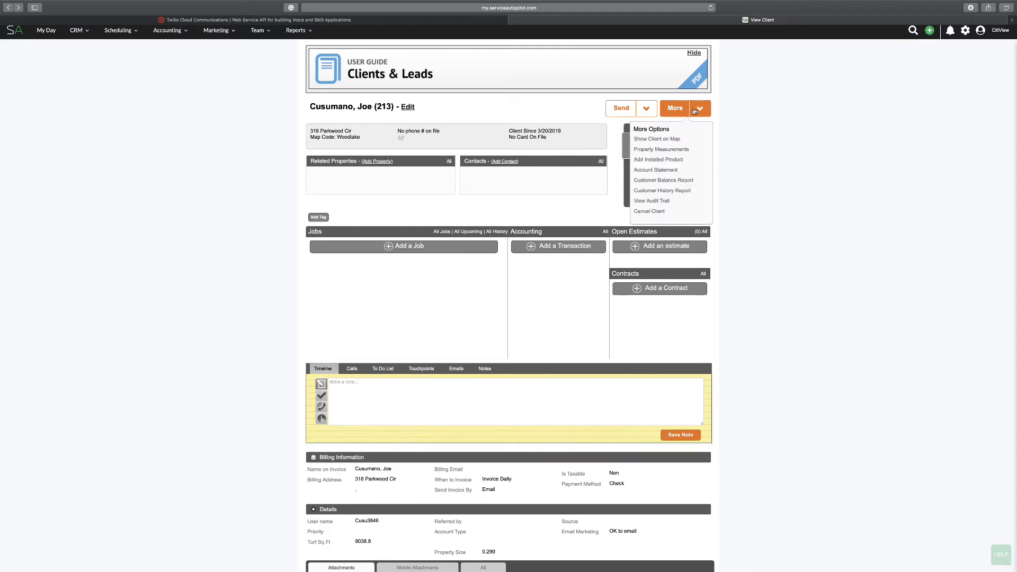
{"action": "left_click", "coordinate": [653, 151]}
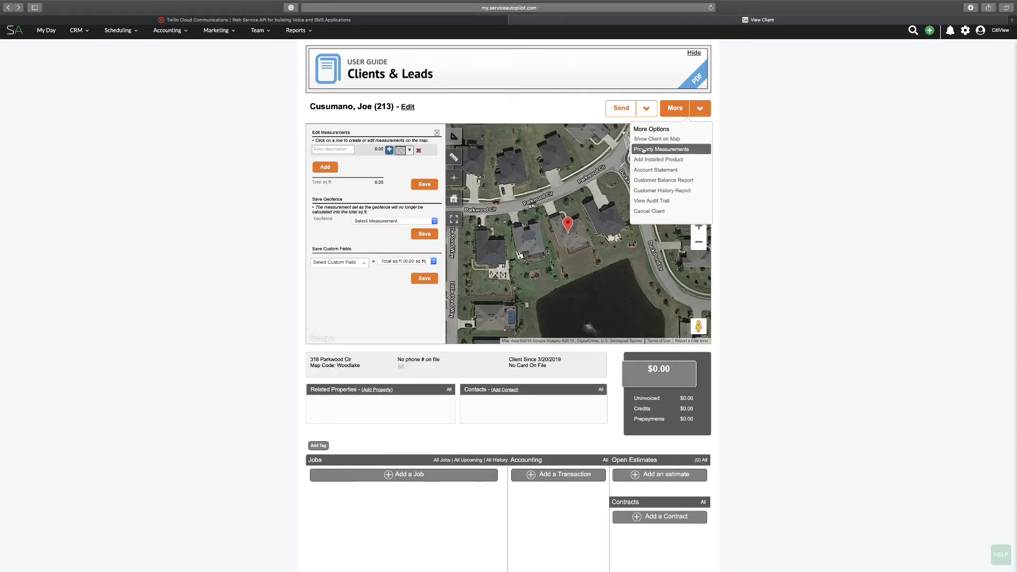
{"action": "left_click", "coordinate": [159, 129]}
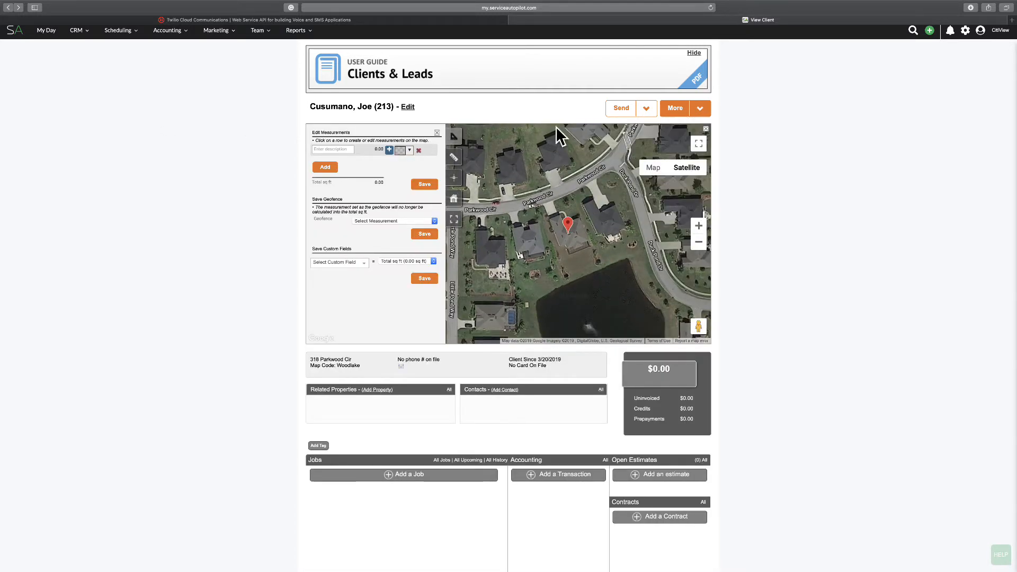
{"action": "left_click", "coordinate": [698, 144]}
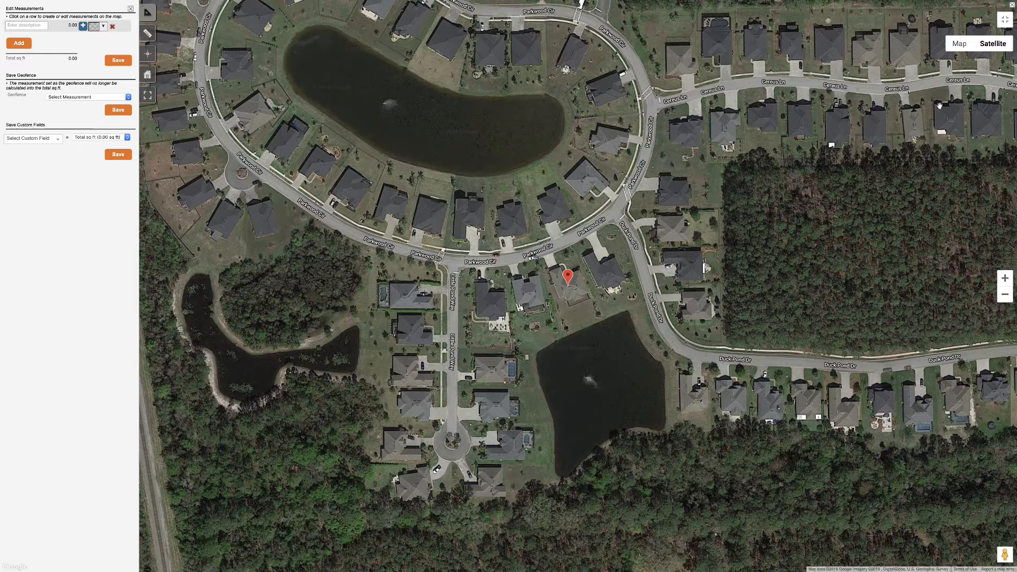
{"action": "left_click", "coordinate": [960, 45]}
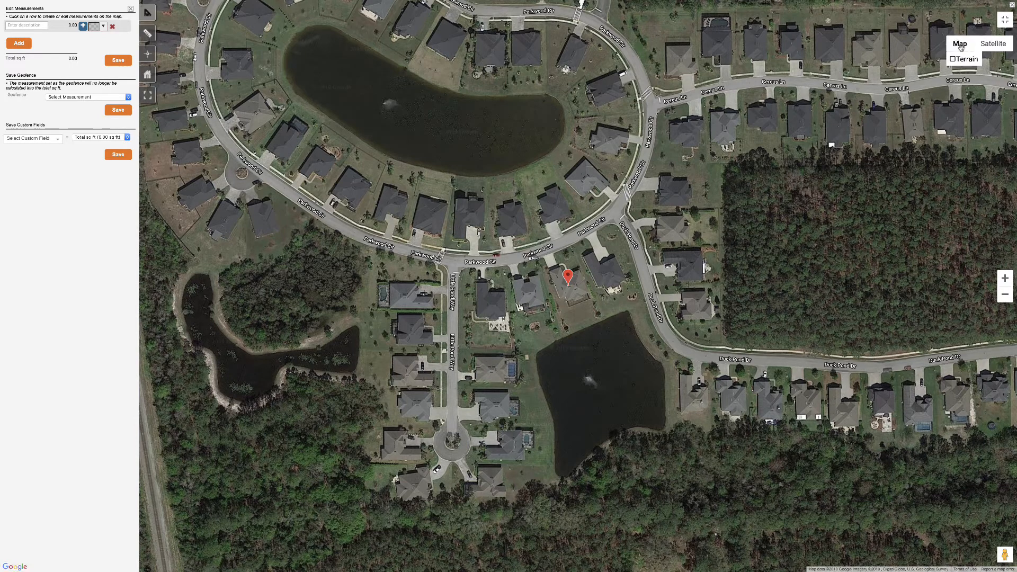
{"action": "left_click", "coordinate": [992, 44]}
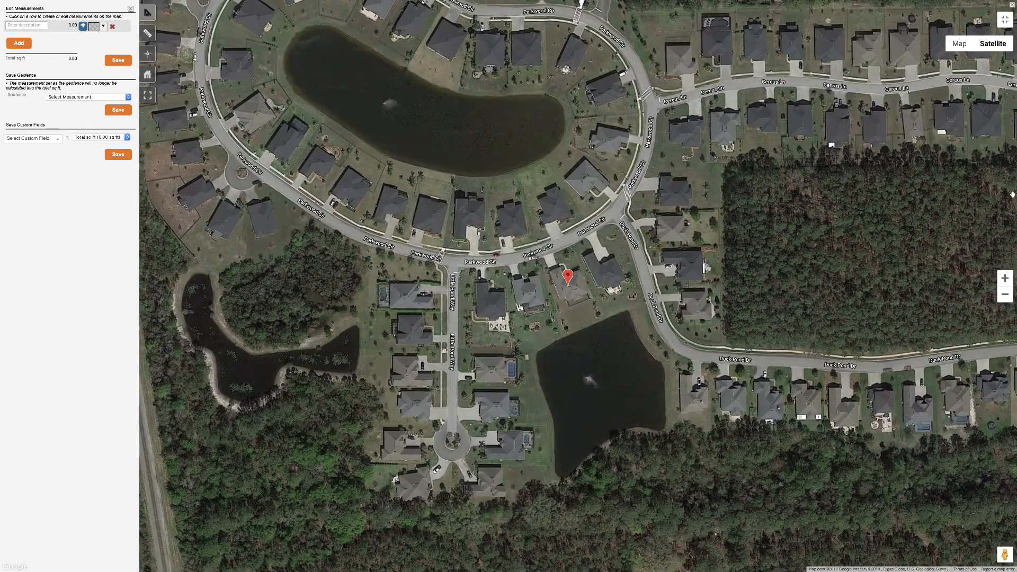
Trace the turf outline from the pond-side back corners to the front lot corner and along the driveway and walkway edge
{"action": "left_click", "coordinate": [1005, 279]}
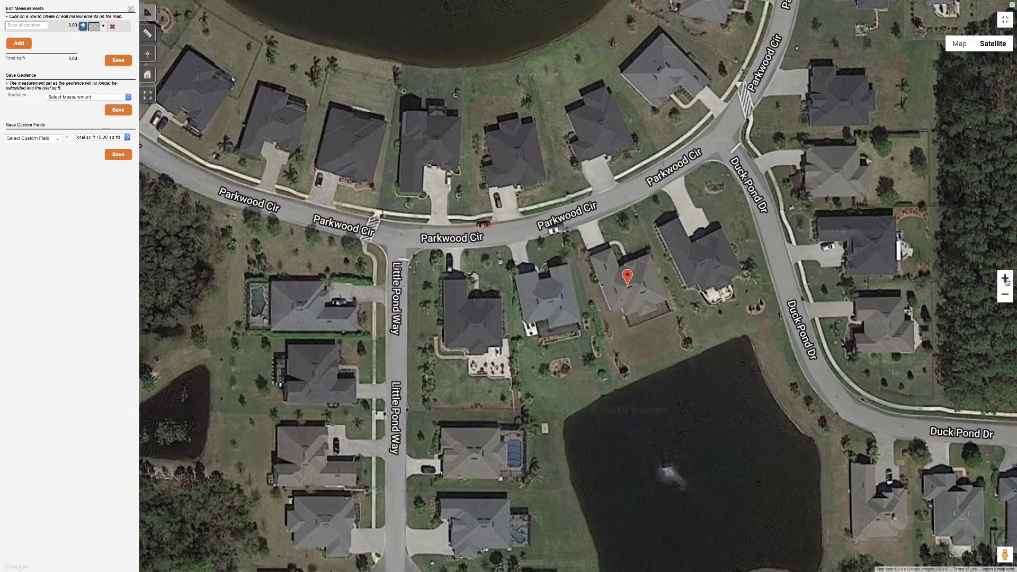
{"action": "left_click", "coordinate": [1005, 279]}
{"action": "left_click_drag", "start_coordinate": [530, 223], "coordinate": [499, 220]}
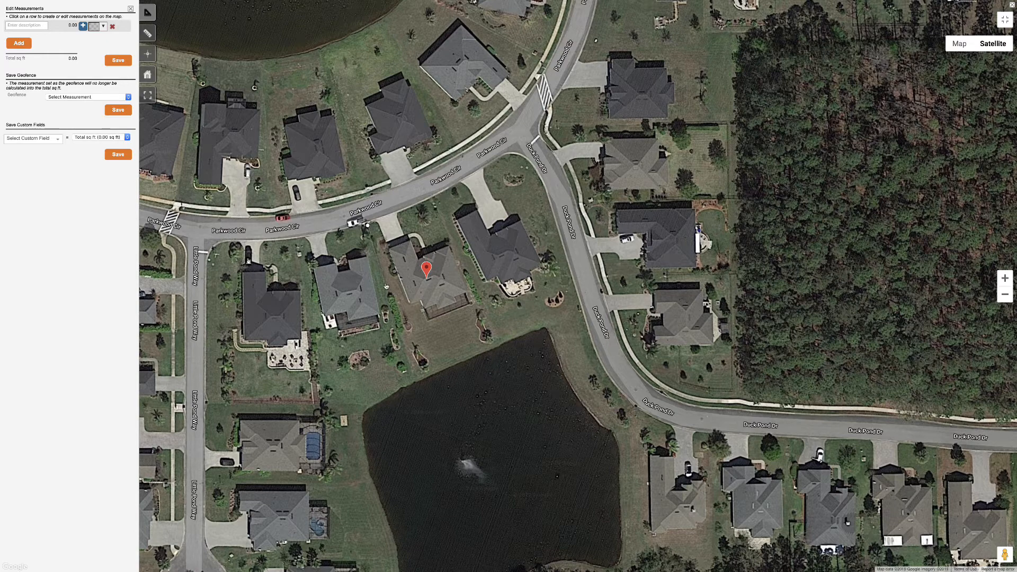
{"action": "left_click", "coordinate": [416, 382]}
{"action": "left_click", "coordinate": [503, 344]}
{"action": "left_click", "coordinate": [433, 198]}
{"action": "left_click", "coordinate": [400, 212]}
{"action": "left_click", "coordinate": [404, 235]}
{"action": "left_click", "coordinate": [426, 247]}
{"action": "left_click", "coordinate": [428, 250]}
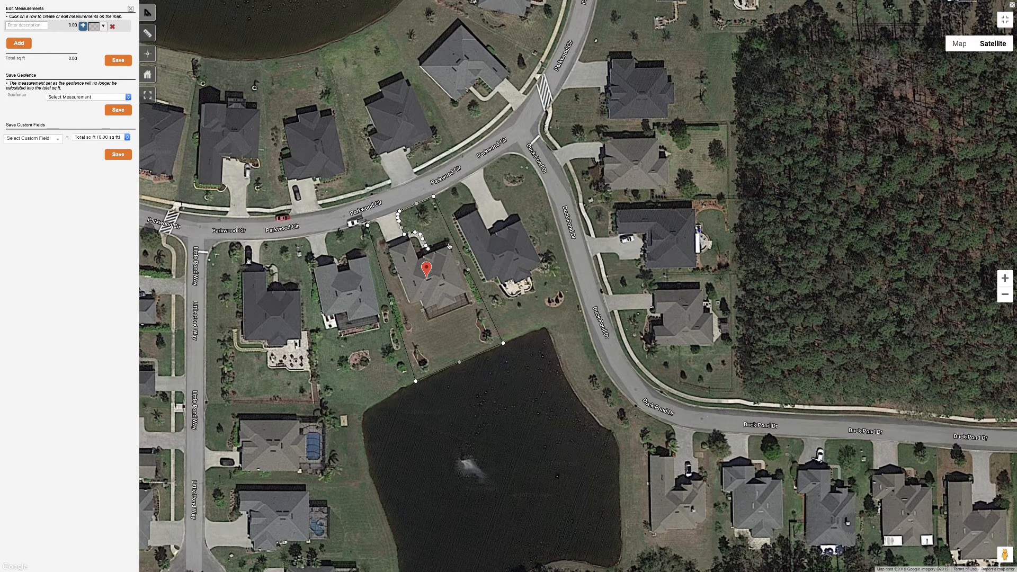
Continue the turf outline around the house and the driveway's other edge, closing it at about 9,664 sq ft
{"action": "left_click", "coordinate": [449, 244]}
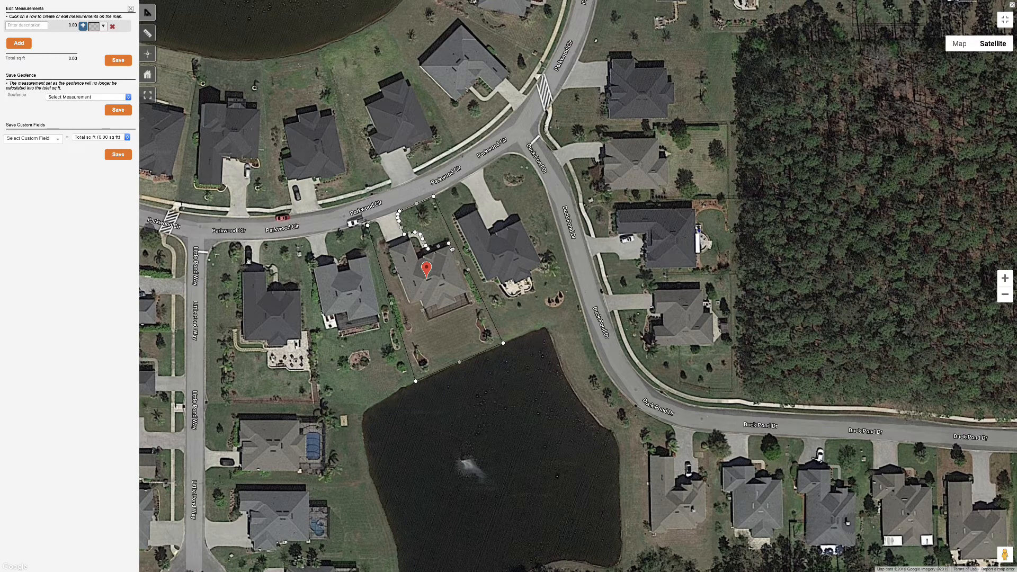
{"action": "left_click", "coordinate": [472, 292]}
{"action": "left_click", "coordinate": [467, 292]}
{"action": "left_click", "coordinate": [473, 304]}
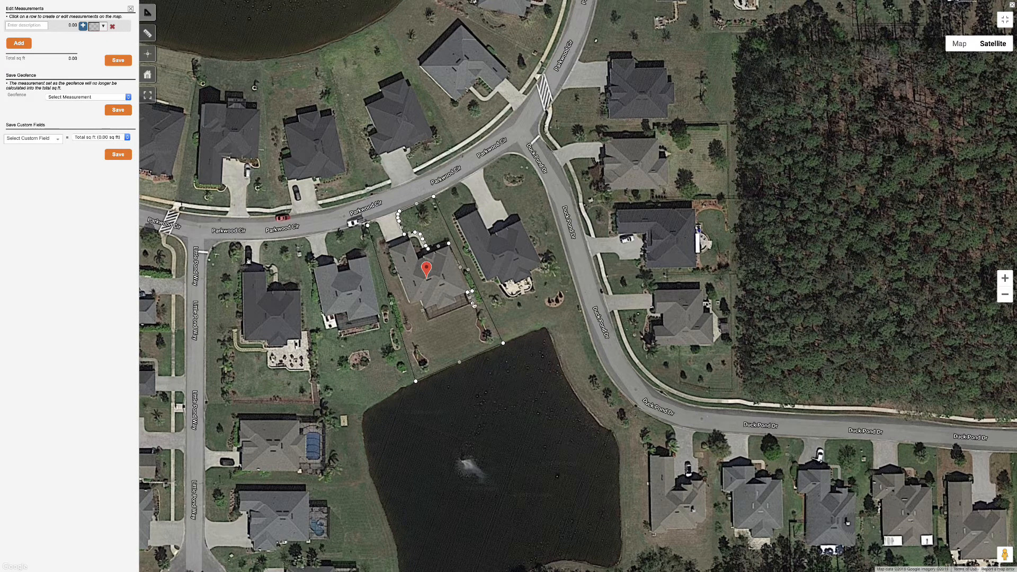
{"action": "left_click", "coordinate": [428, 321]}
{"action": "left_click", "coordinate": [420, 301]}
{"action": "left_click", "coordinate": [410, 303]}
{"action": "left_click", "coordinate": [398, 276]}
{"action": "left_click", "coordinate": [393, 276]}
{"action": "left_click", "coordinate": [388, 269]}
{"action": "left_click", "coordinate": [392, 263]}
{"action": "left_click", "coordinate": [385, 251]}
{"action": "left_click", "coordinate": [381, 242]}
{"action": "left_click", "coordinate": [375, 220]}
{"action": "left_click", "coordinate": [367, 226]}
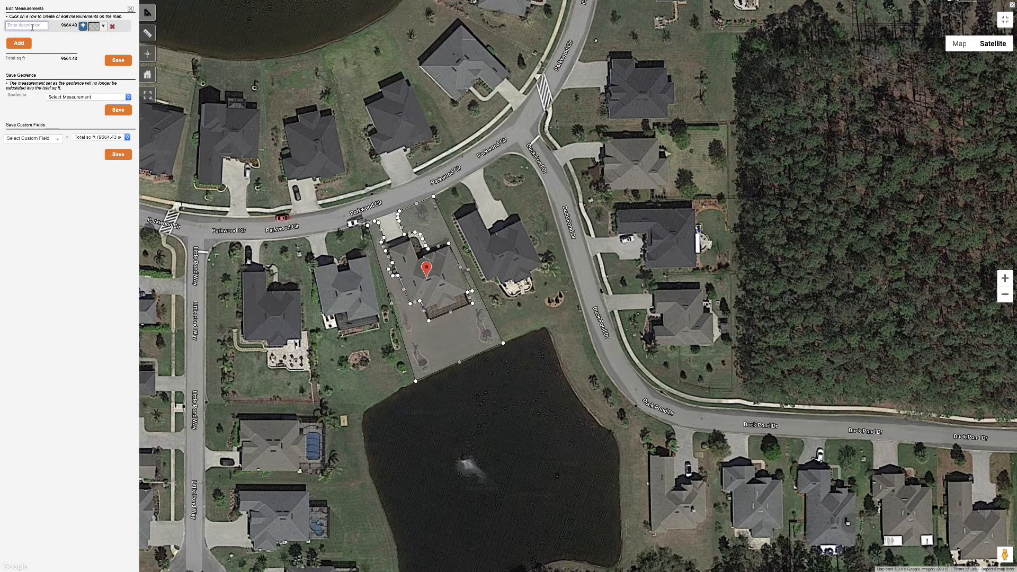
Name the traced lawn measurement Turf
{"action": "type", "text": "Turf"}
Add a second measurement and outline the small bed near the lot's pond-side corner, about 163 sq ft
{"action": "left_click", "coordinate": [20, 44]}
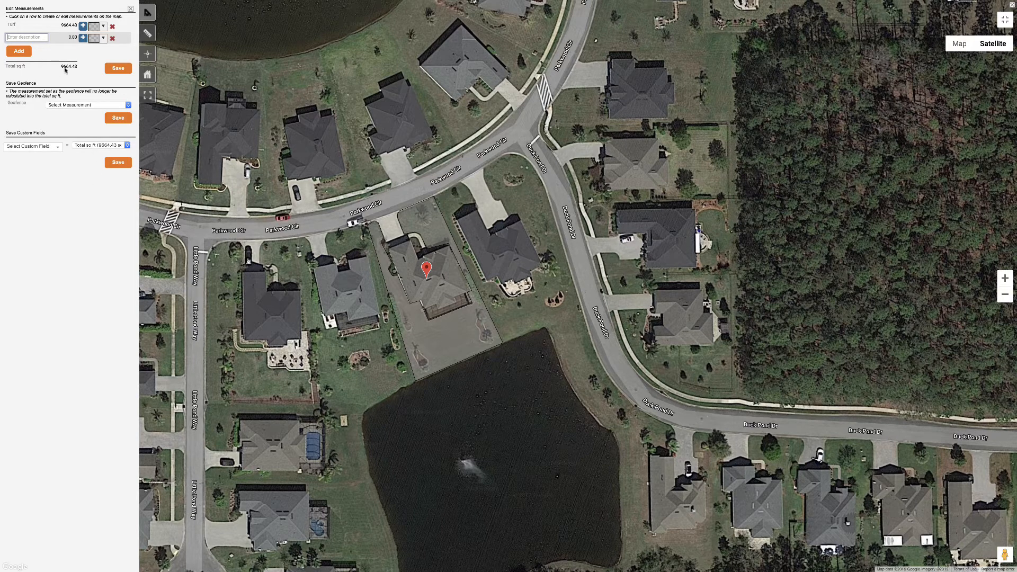
{"action": "left_click", "coordinate": [427, 358]}
{"action": "left_click", "coordinate": [418, 350]}
{"action": "left_click", "coordinate": [414, 356]}
{"action": "left_click", "coordinate": [420, 366]}
{"action": "left_click", "coordinate": [427, 360]}
Set the second measurement to subtract from the total and name it Flower Bed
{"action": "left_click", "coordinate": [83, 39]}
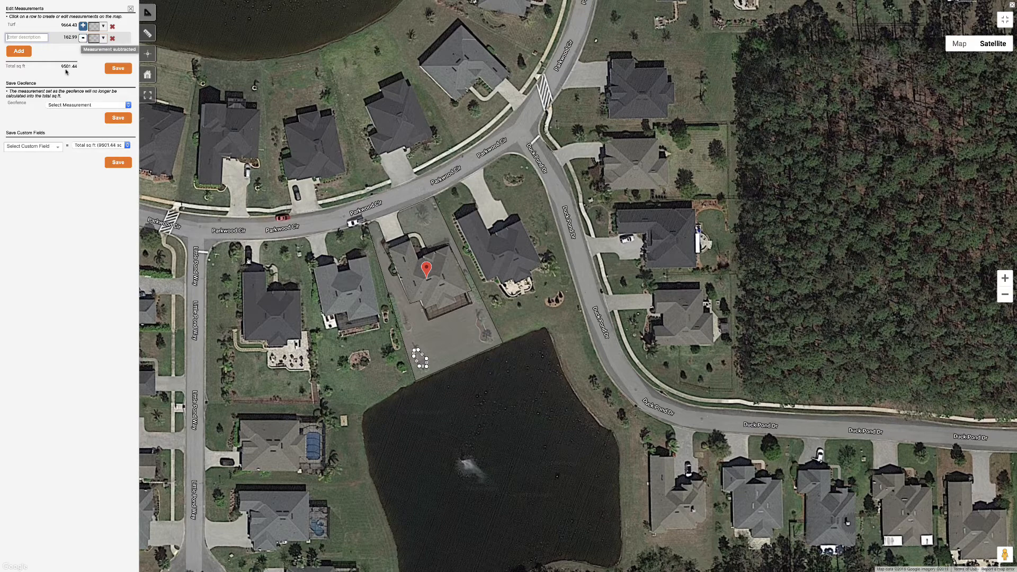
{"action": "left_click", "coordinate": [32, 38]}
{"action": "type", "text": "Flower Bed"}
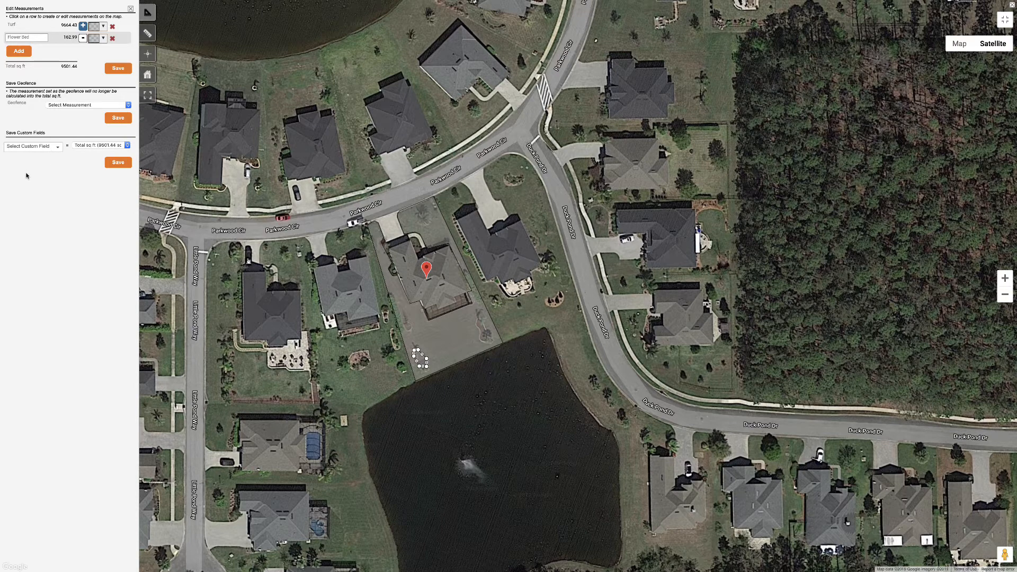
Exit the full-screen map and save the total square footage to the Turf Sq Ft custom field
{"action": "left_click", "coordinate": [1003, 23]}
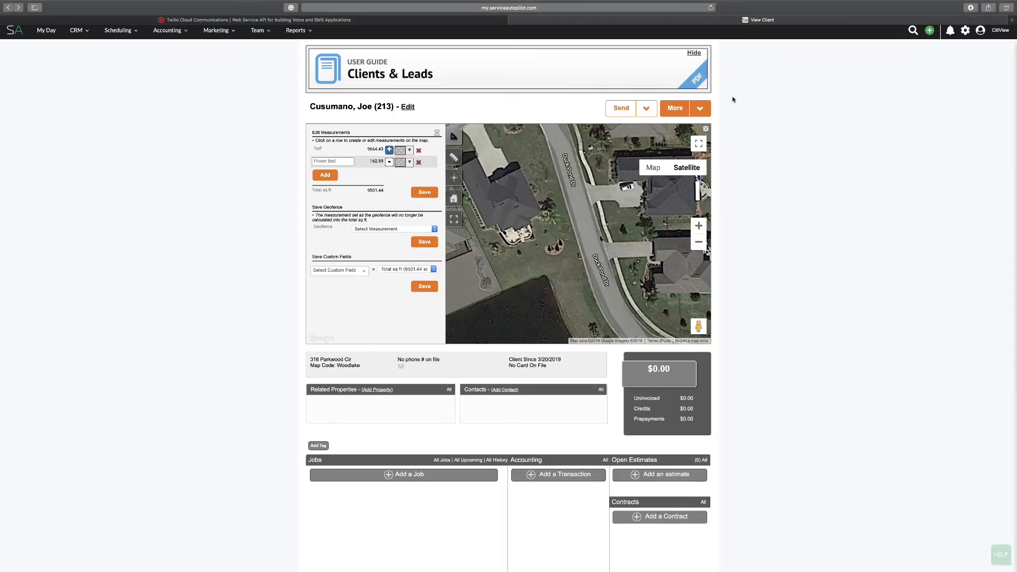
{"action": "mouse_move", "coordinate": [508, 164]}
{"action": "left_mouse_down"}
{"action": "mouse_move", "coordinate": [600, 193]}
{"action": "mouse_move", "coordinate": [580, 180]}
{"action": "mouse_move", "coordinate": [599, 160]}
{"action": "left_mouse_up"}
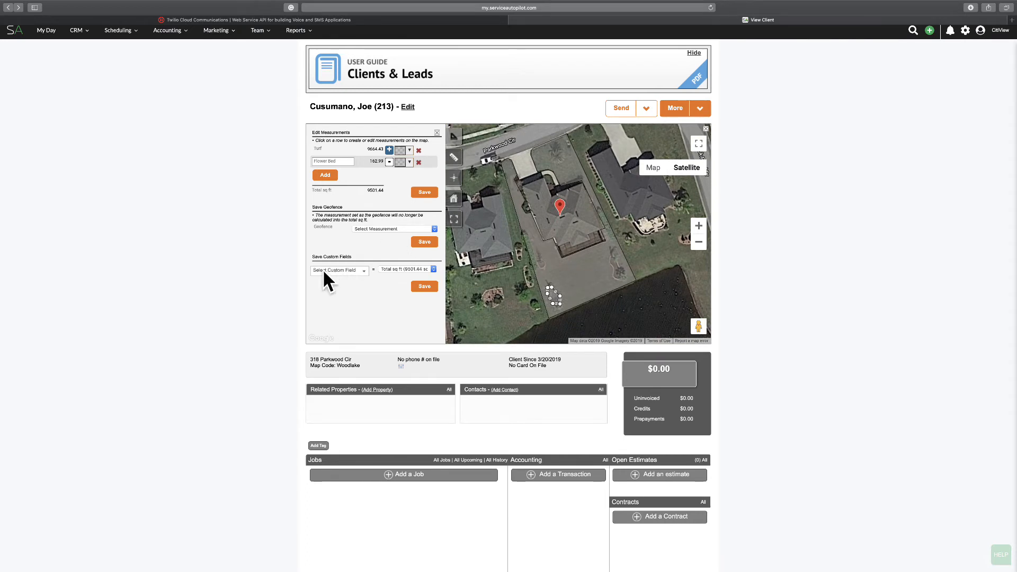
{"action": "left_click", "coordinate": [343, 272]}
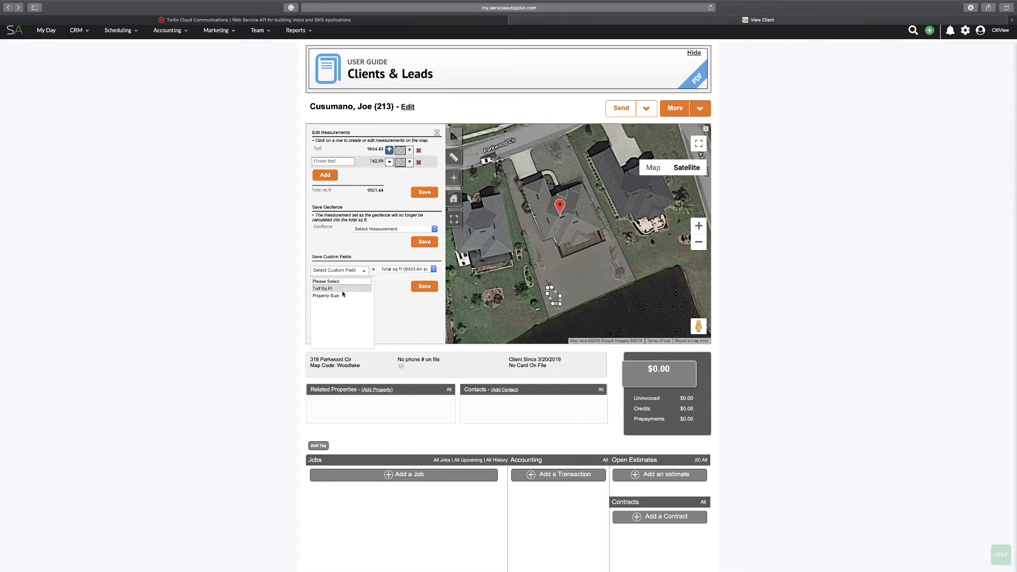
{"action": "left_click", "coordinate": [341, 289]}
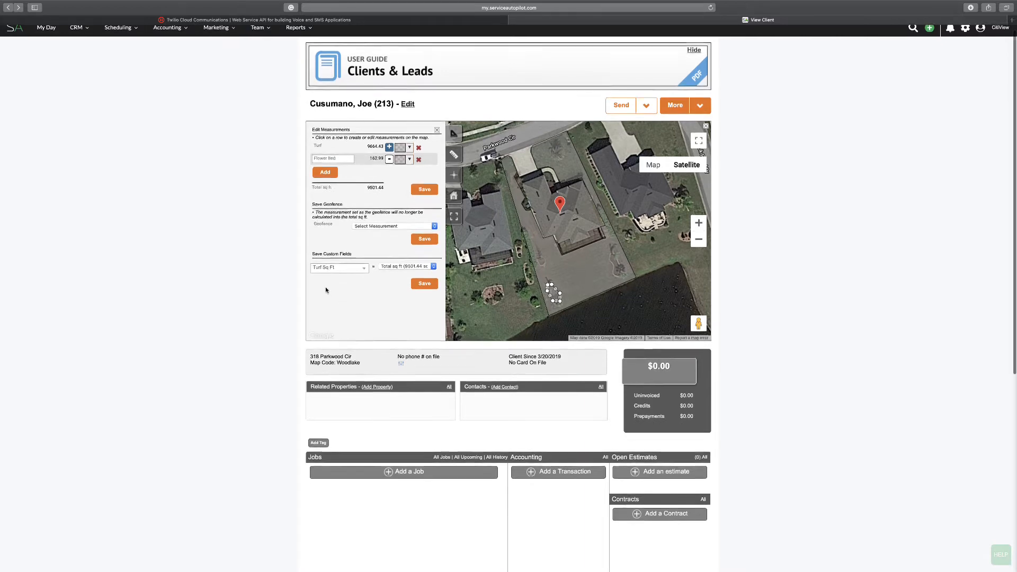
{"action": "scroll", "coordinate": [326, 287], "scroll_direction": "down", "scroll_amount": 5}
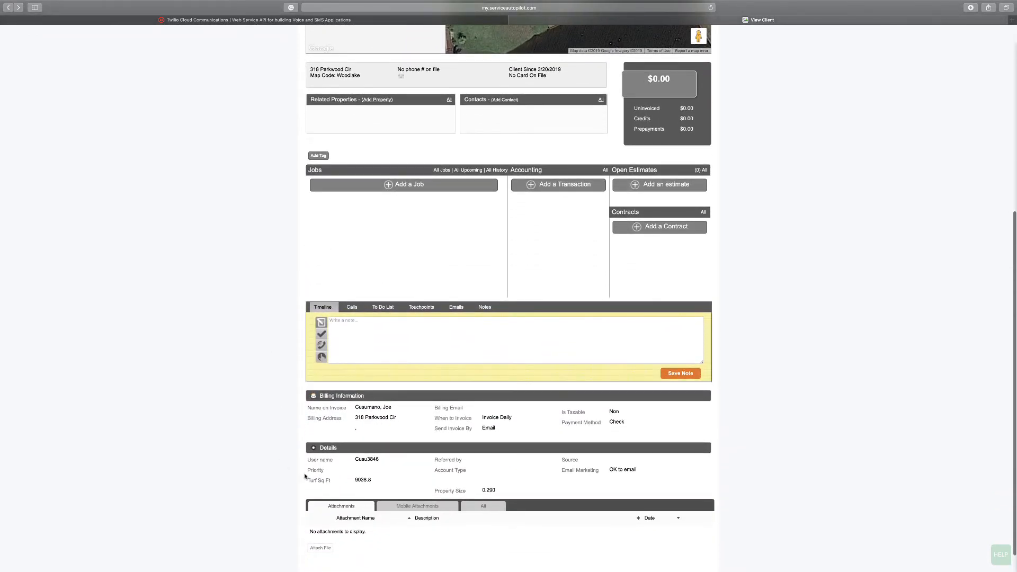
{"action": "scroll", "coordinate": [294, 460], "scroll_direction": "up", "scroll_amount": 5}
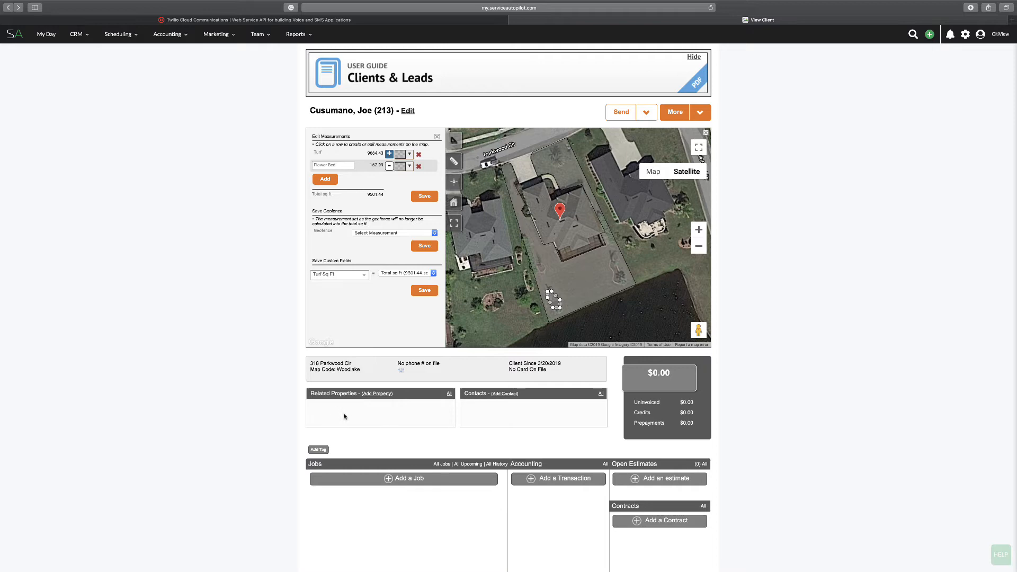
{"action": "scroll", "coordinate": [344, 416], "scroll_direction": "down", "scroll_amount": 6}
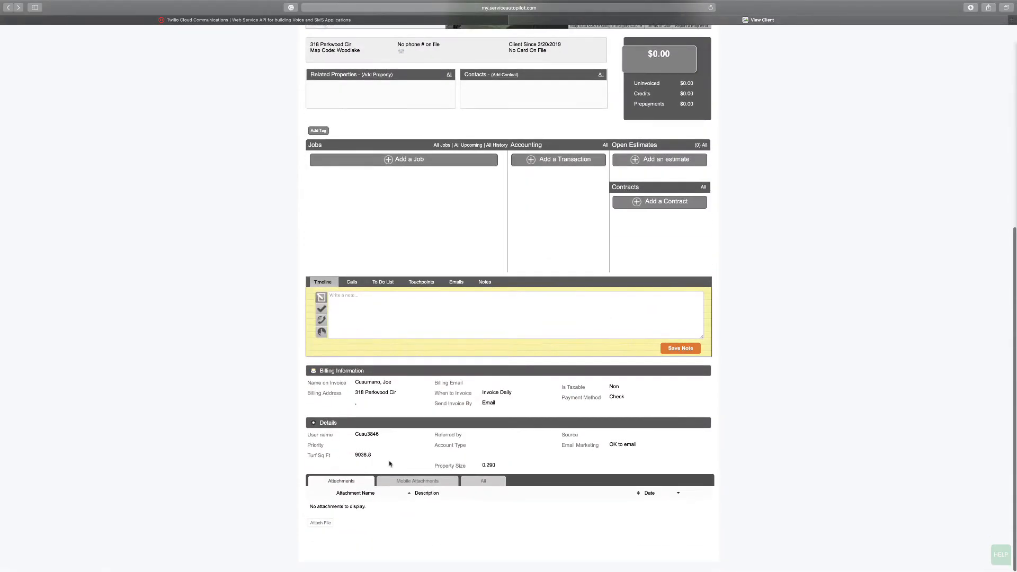
{"action": "left_click_drag", "start_coordinate": [356, 455], "coordinate": [374, 457]}
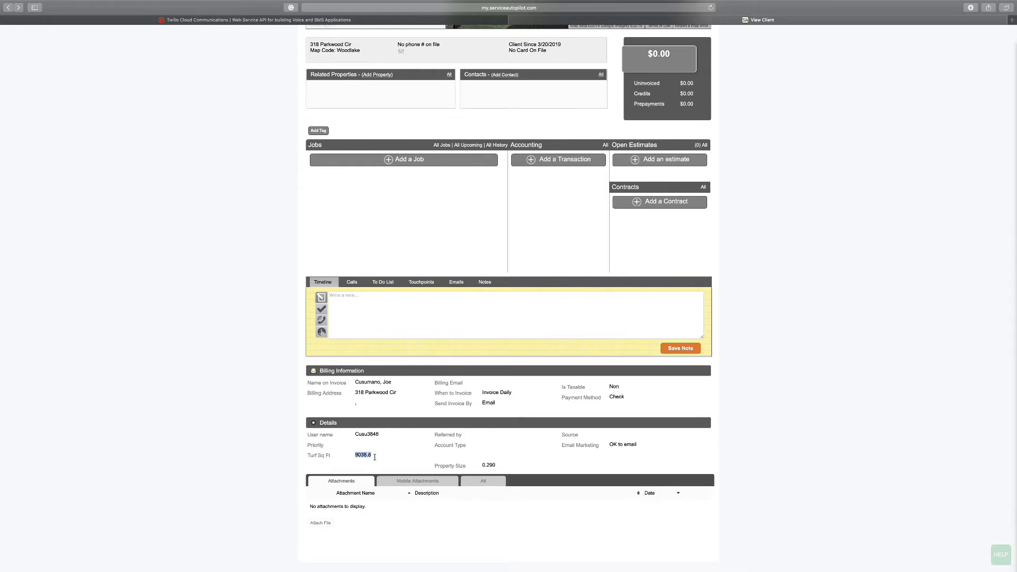
{"action": "scroll", "coordinate": [375, 456], "scroll_direction": "up", "scroll_amount": 6}
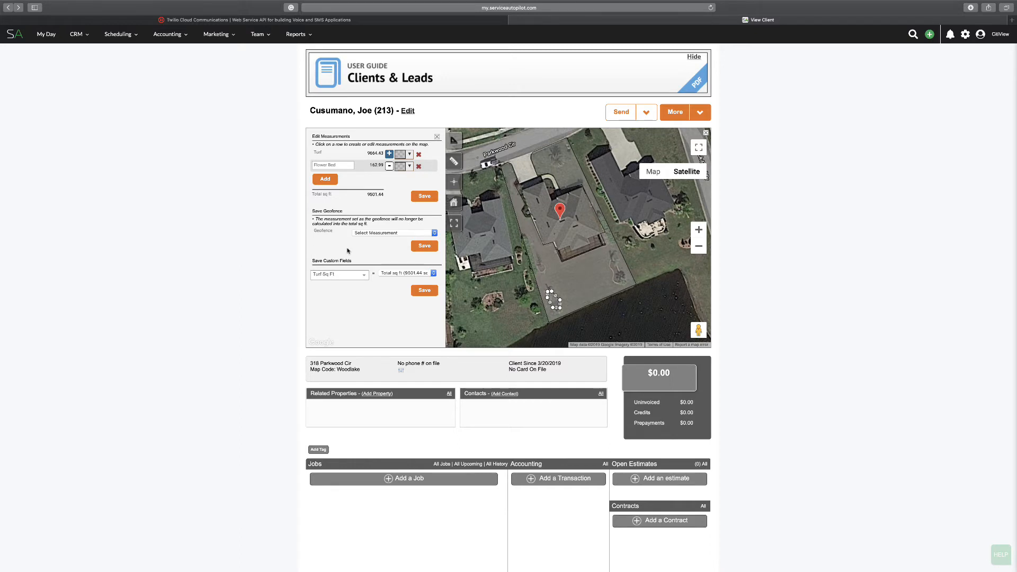
{"action": "left_click", "coordinate": [425, 293]}
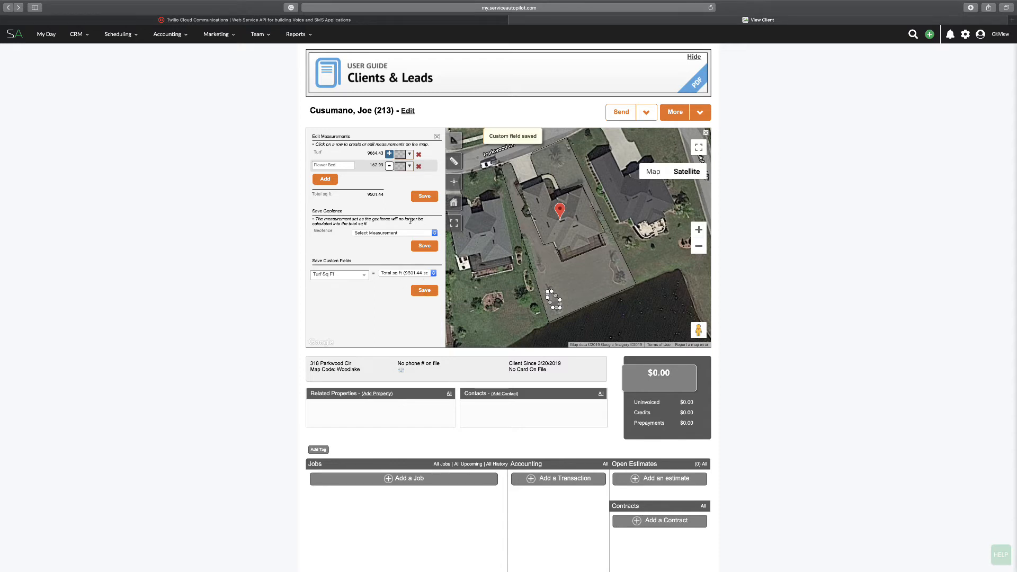
Color the Flower Bed measurement red on the map
{"action": "left_click", "coordinate": [409, 167]}
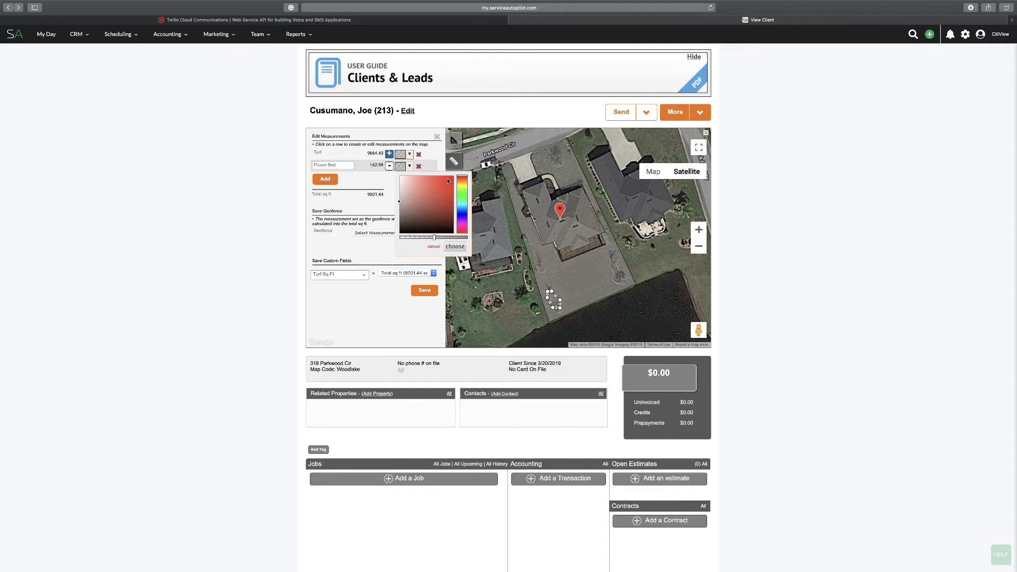
{"action": "left_click", "coordinate": [409, 168]}
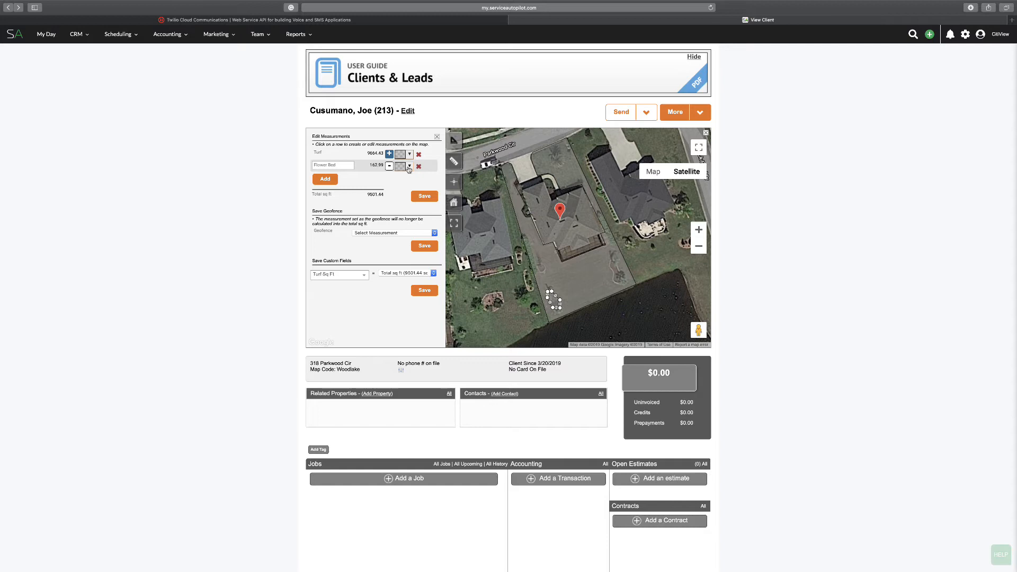
{"action": "left_click", "coordinate": [409, 168]}
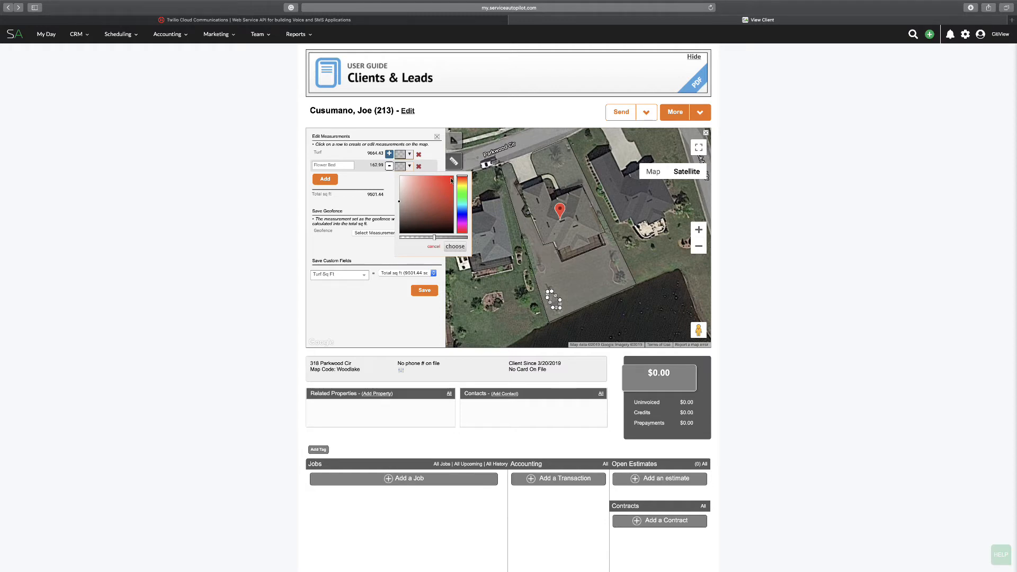
{"action": "left_click", "coordinate": [450, 179]}
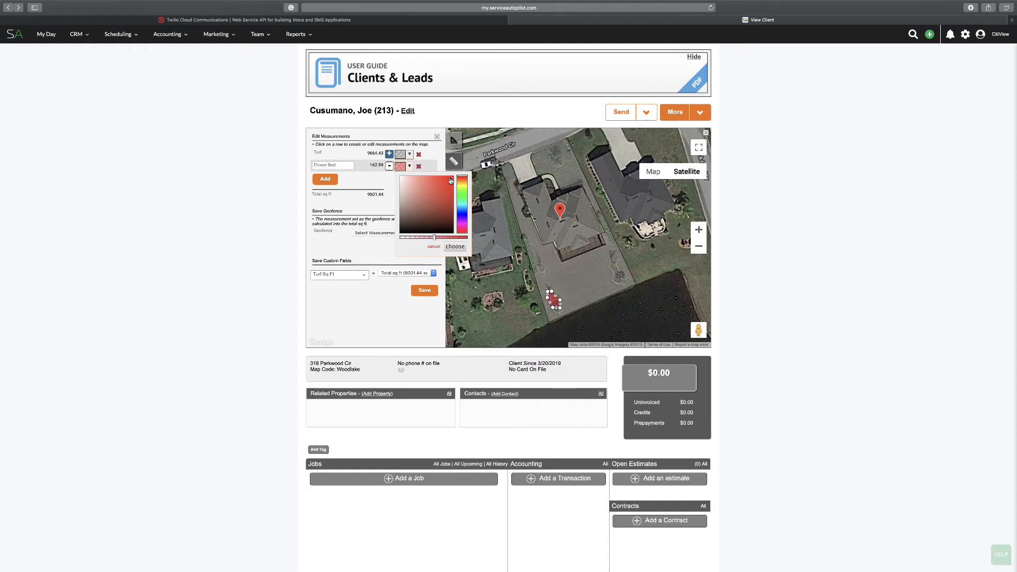
{"action": "left_click", "coordinate": [342, 250]}
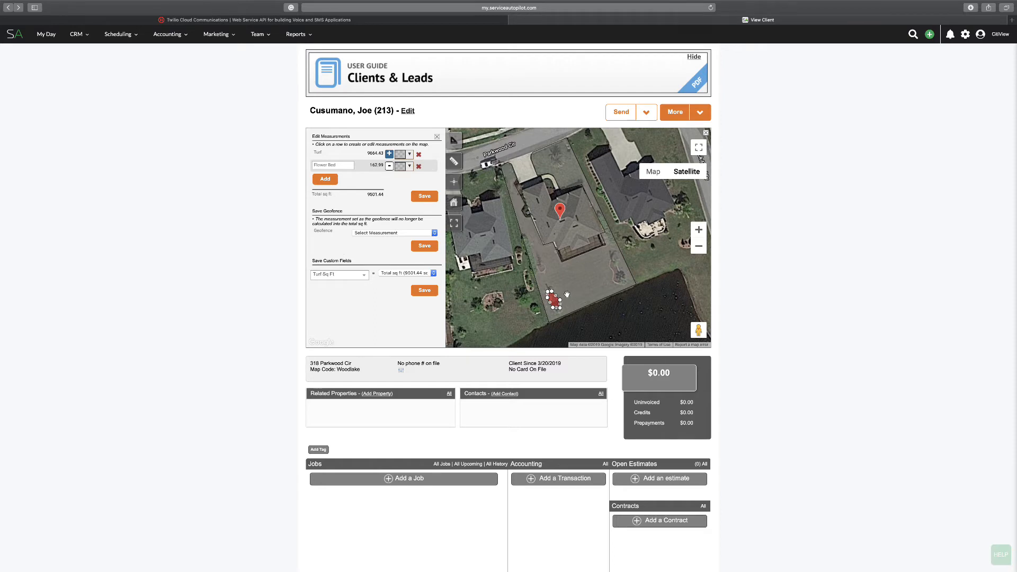
Color the Turf measurement blue on the map
{"action": "left_click", "coordinate": [411, 154]}
{"action": "left_click", "coordinate": [464, 199]}
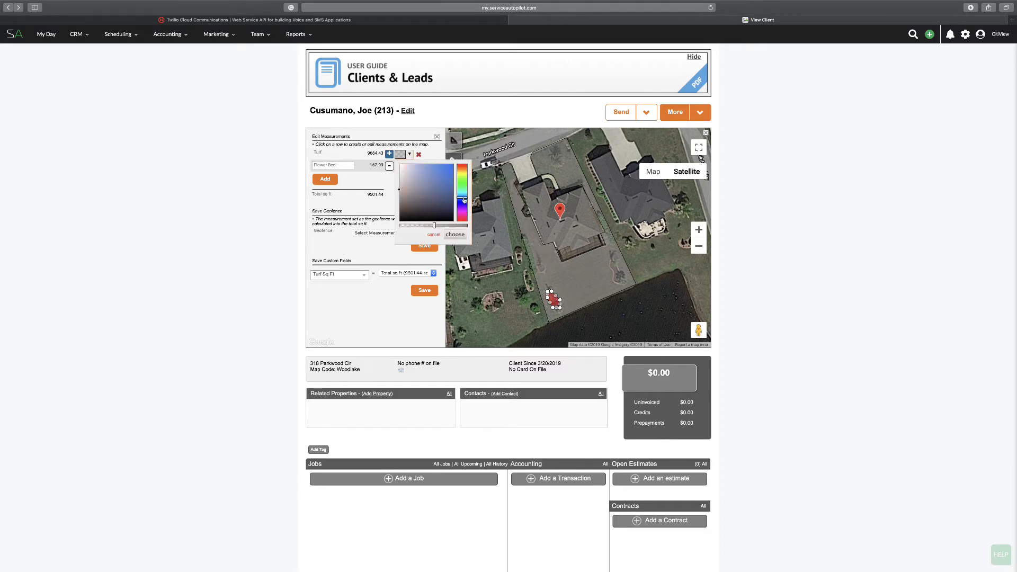
{"action": "left_click", "coordinate": [449, 169]}
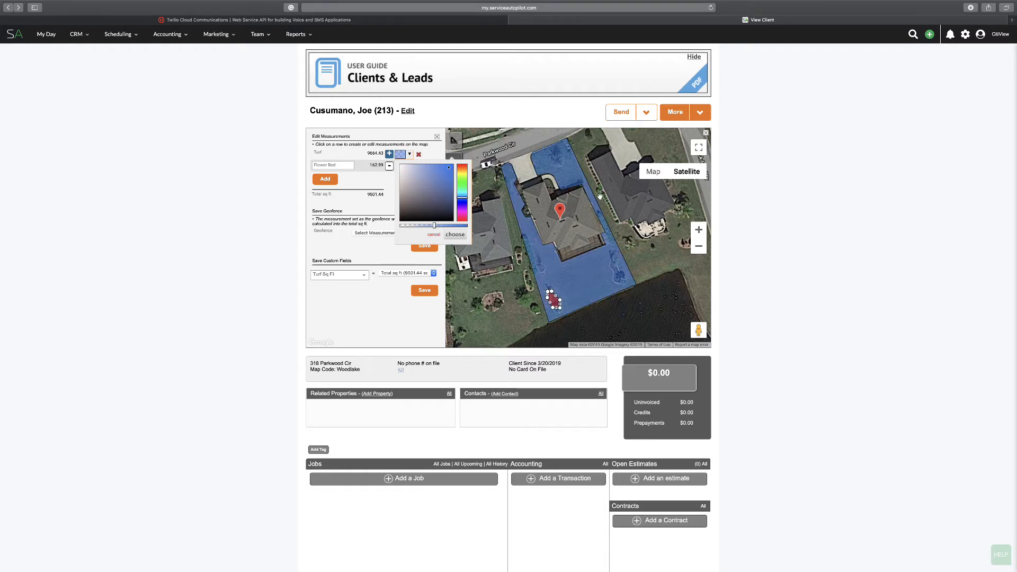
{"action": "left_click", "coordinate": [178, 186]}
Check the client's Turf Sq Ft detail and draft an estimate with the Landscape Maintenance service, closing it without saving
{"action": "scroll", "coordinate": [225, 187], "scroll_direction": "down", "scroll_amount": 6}
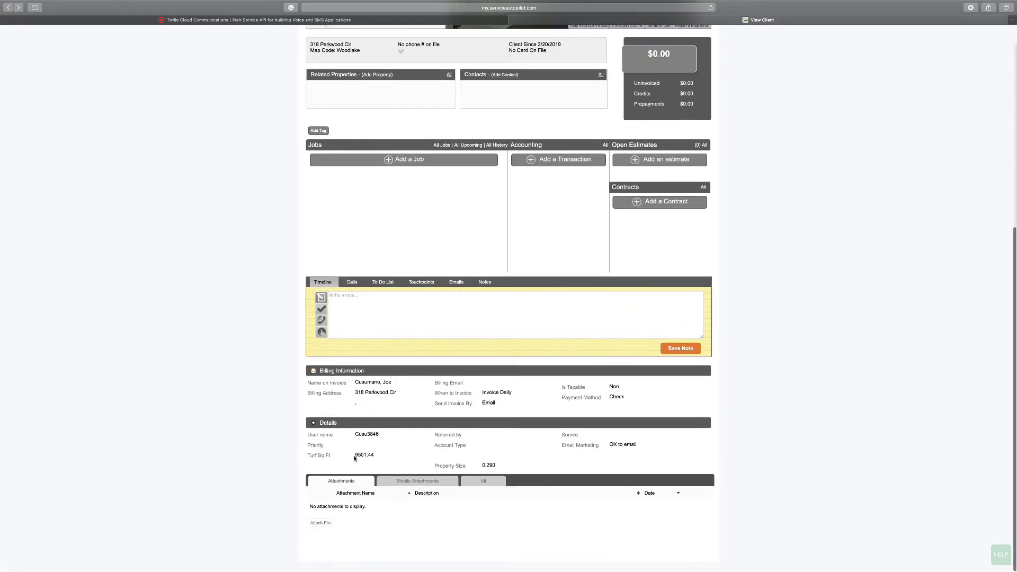
{"action": "left_click_drag", "start_coordinate": [356, 454], "coordinate": [371, 454]}
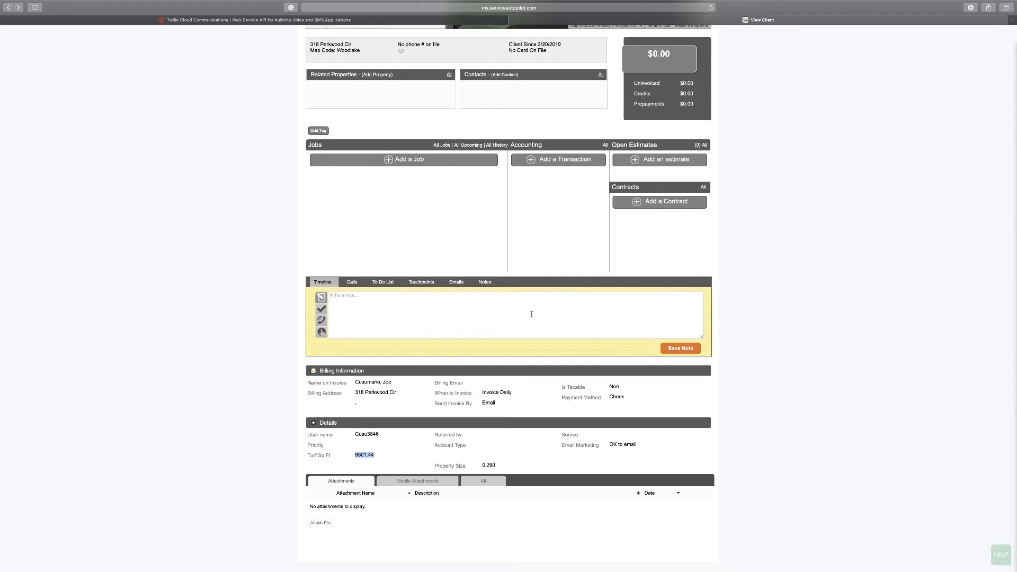
{"action": "left_click", "coordinate": [666, 160]}
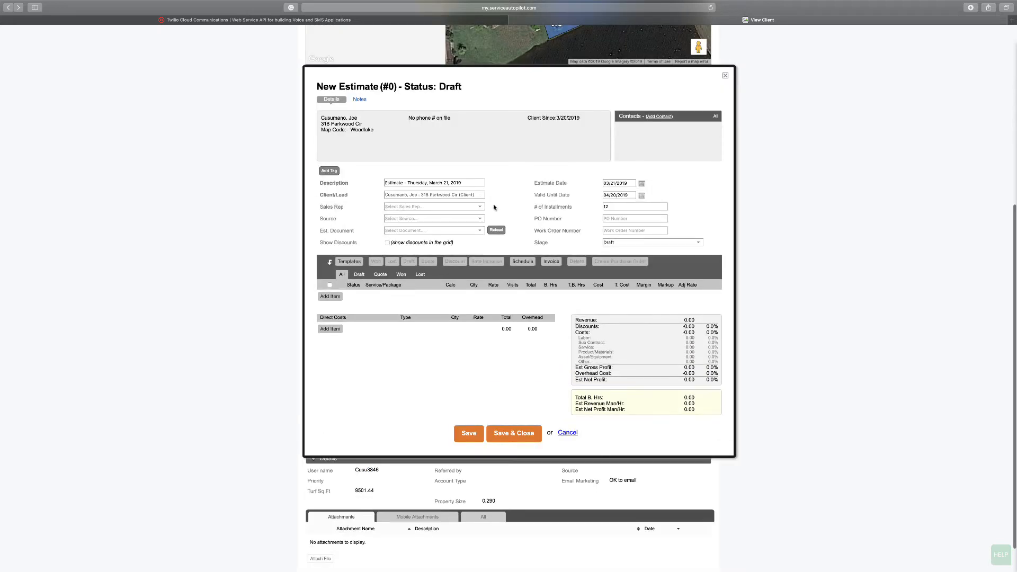
{"action": "left_click", "coordinate": [331, 296]}
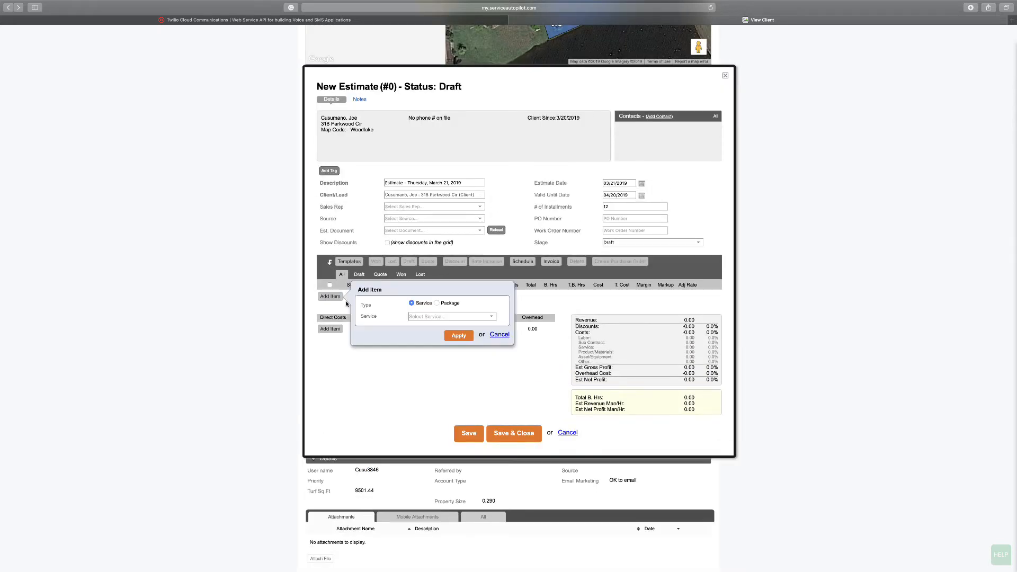
{"action": "left_click", "coordinate": [438, 316]}
{"action": "type", "text": "la"}
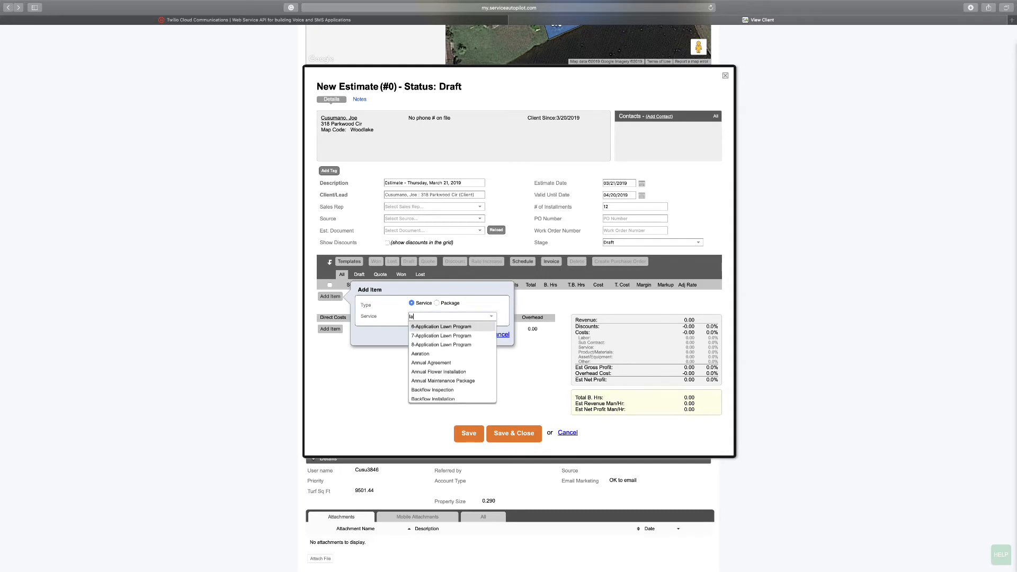
{"action": "type", "text": "ndscap"}
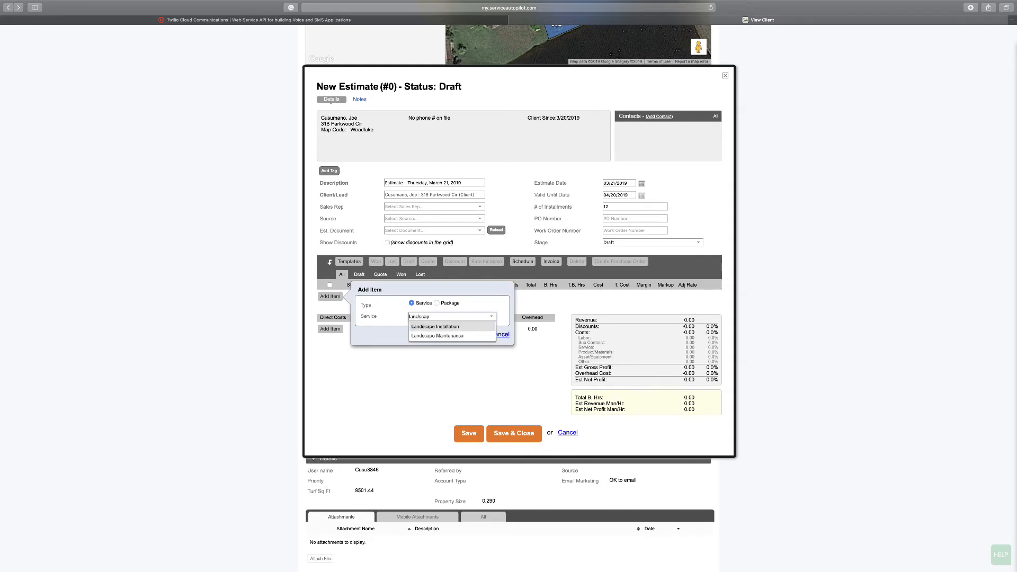
{"action": "left_click", "coordinate": [436, 336]}
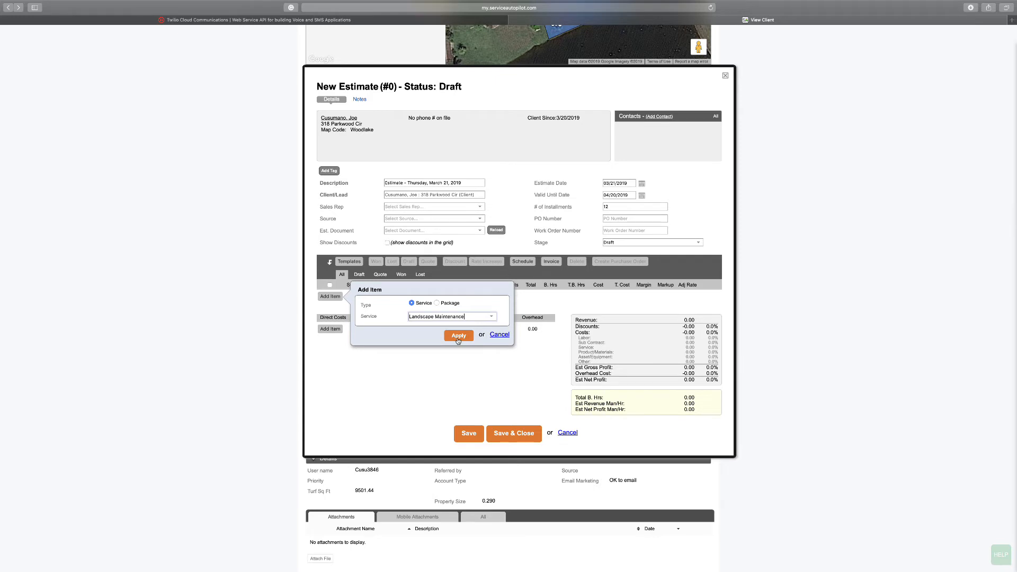
{"action": "left_click", "coordinate": [458, 339]}
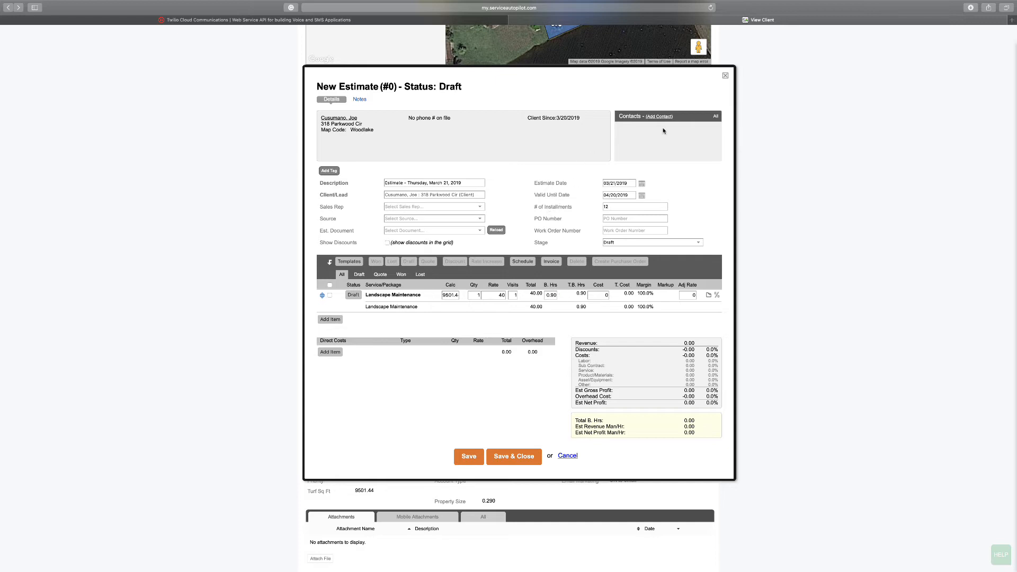
{"action": "left_click", "coordinate": [725, 75]}
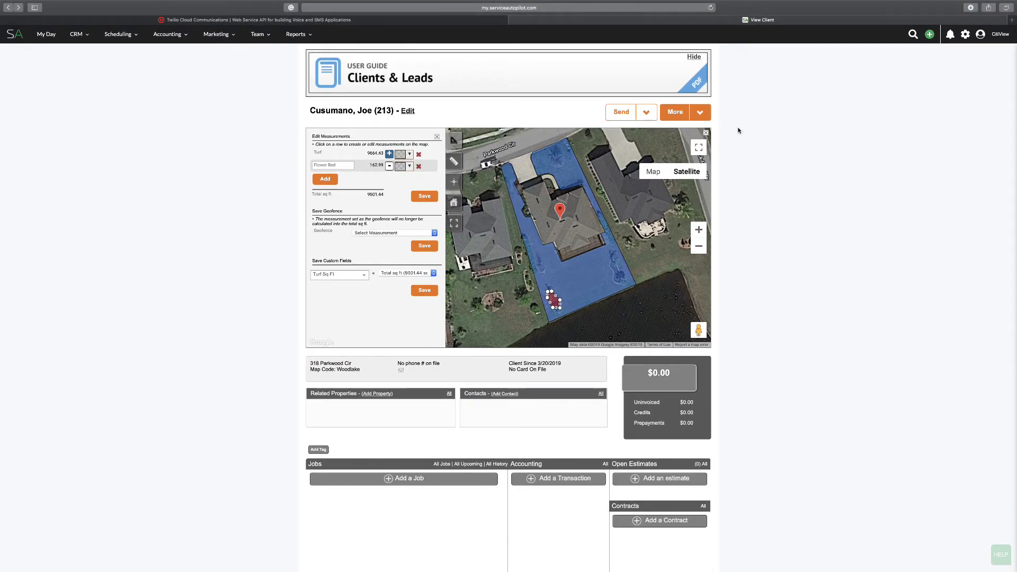
Open another client's record from the client list
{"action": "left_click", "coordinate": [77, 34]}
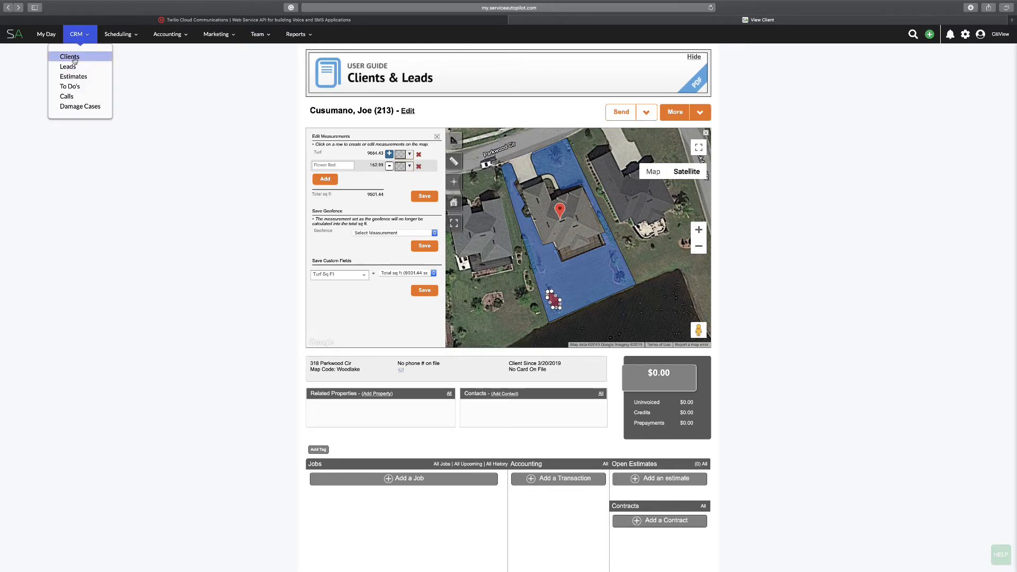
{"action": "left_click", "coordinate": [69, 57]}
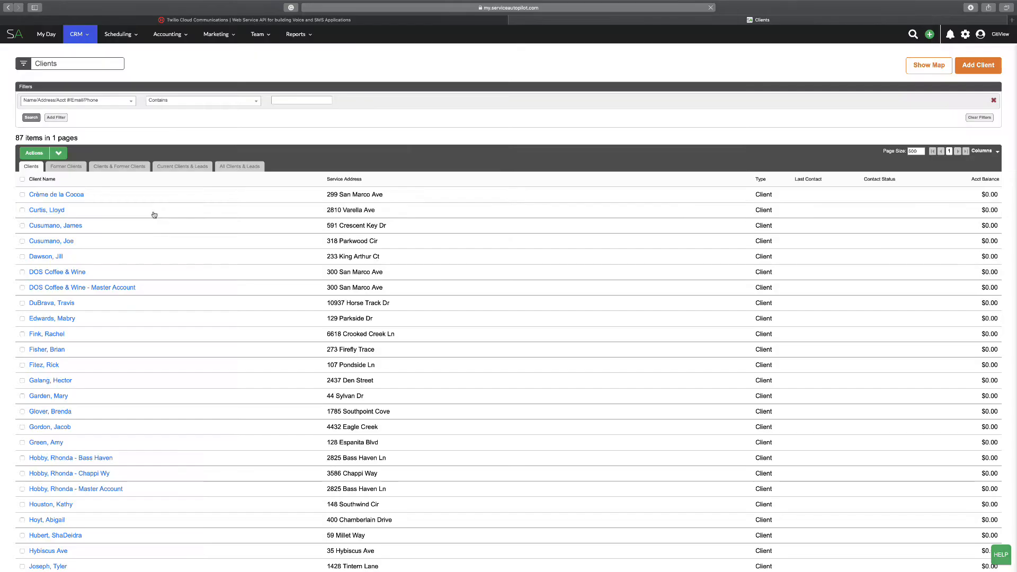
{"action": "scroll", "coordinate": [118, 243], "scroll_direction": "down", "scroll_amount": 1}
{"action": "scroll", "coordinate": [118, 243], "scroll_direction": "down", "scroll_amount": 3}
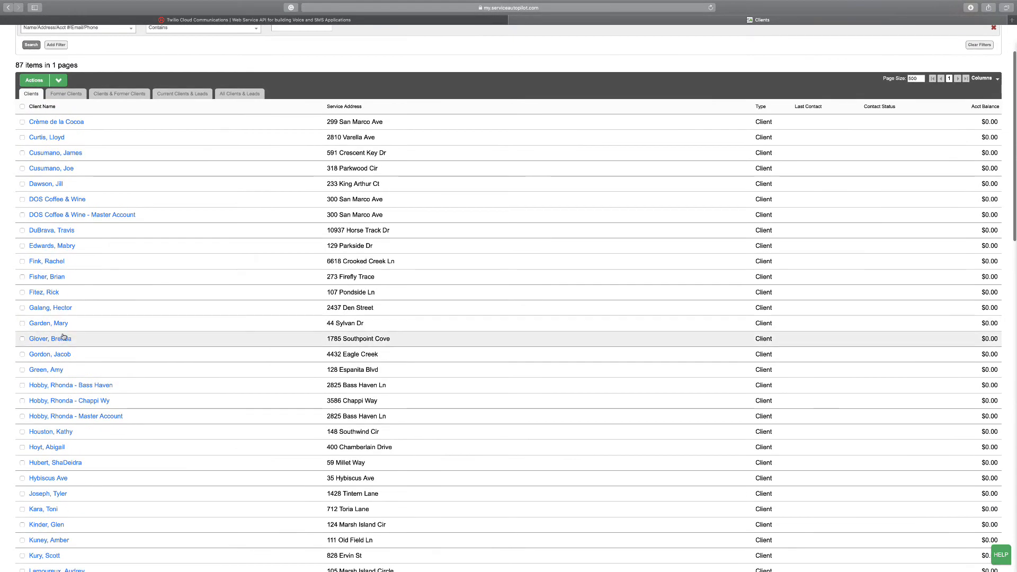
{"action": "left_click", "coordinate": [67, 339]}
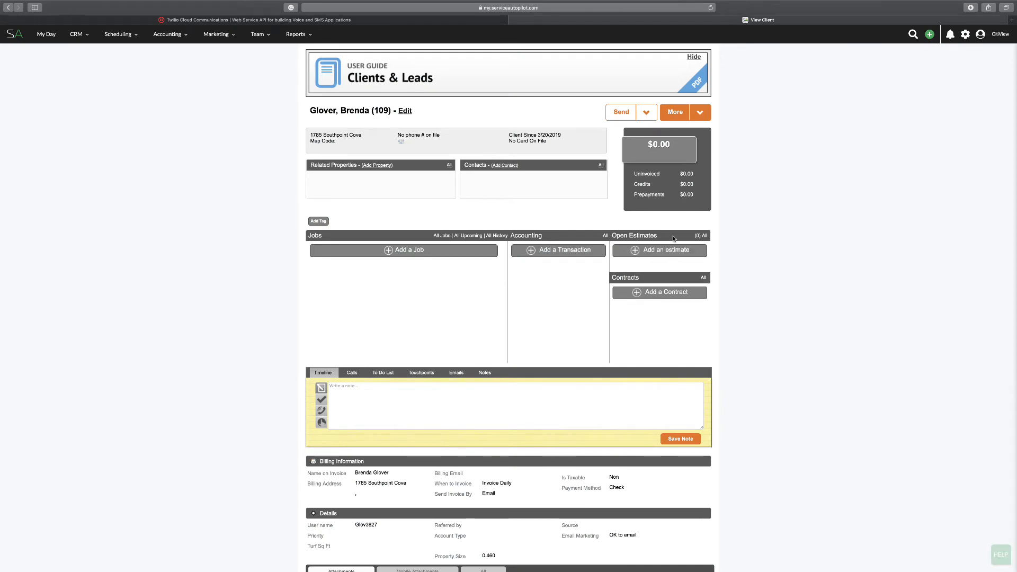
Open the client's property measurements on the full-screen map, close in on the marked property
{"action": "left_click", "coordinate": [699, 113]}
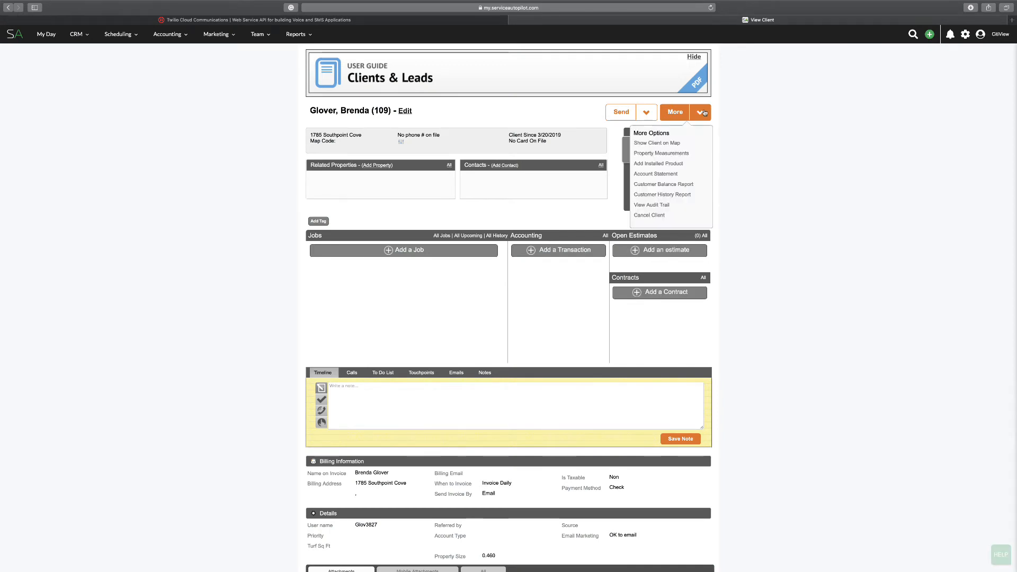
{"action": "left_click", "coordinate": [666, 154]}
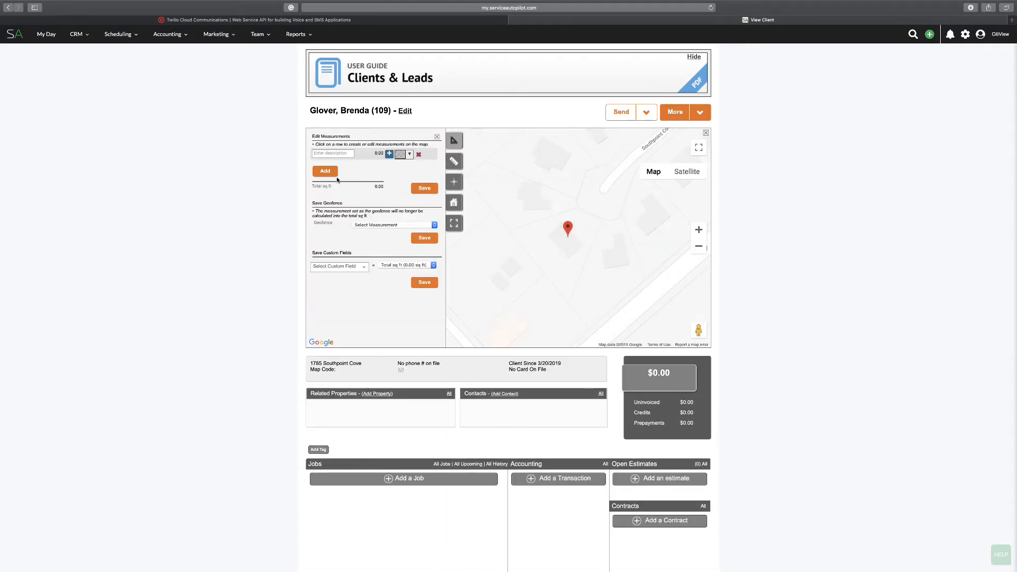
{"action": "left_click", "coordinate": [699, 149]}
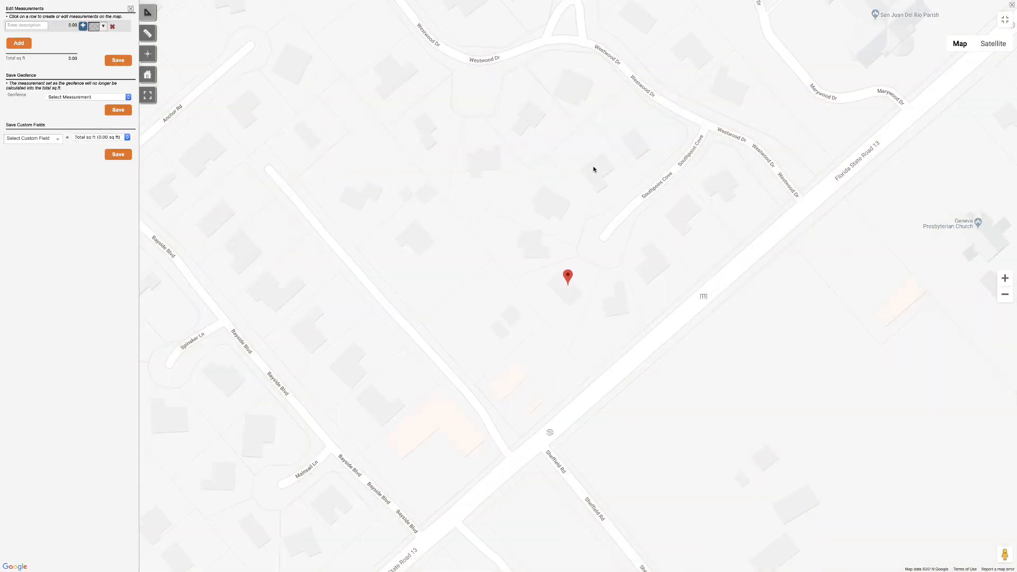
{"action": "left_click", "coordinate": [1006, 279]}
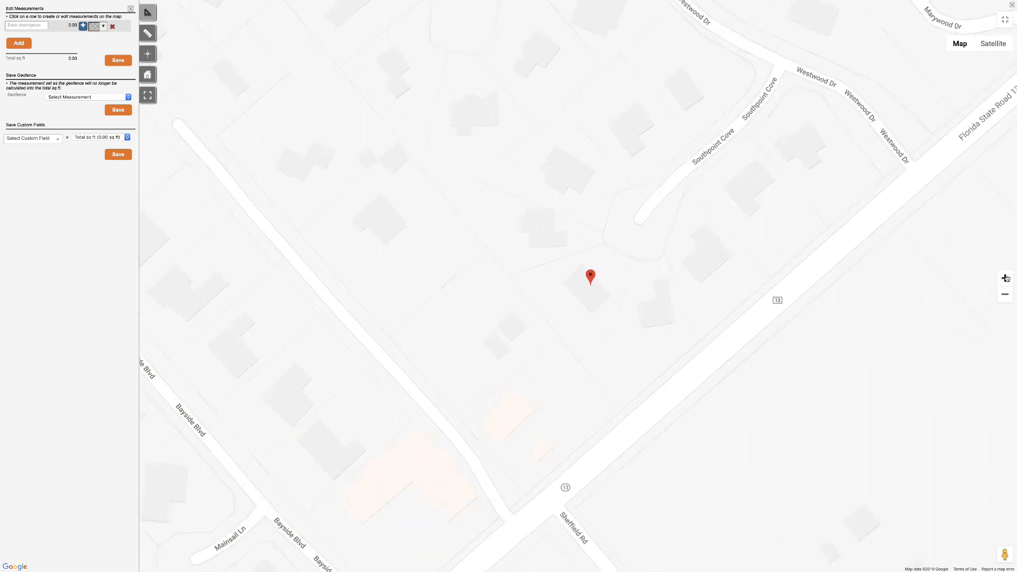
{"action": "left_click", "coordinate": [1005, 279]}
{"action": "left_click", "coordinate": [1006, 278]}
{"action": "left_click_drag", "start_coordinate": [837, 220], "coordinate": [652, 228]}
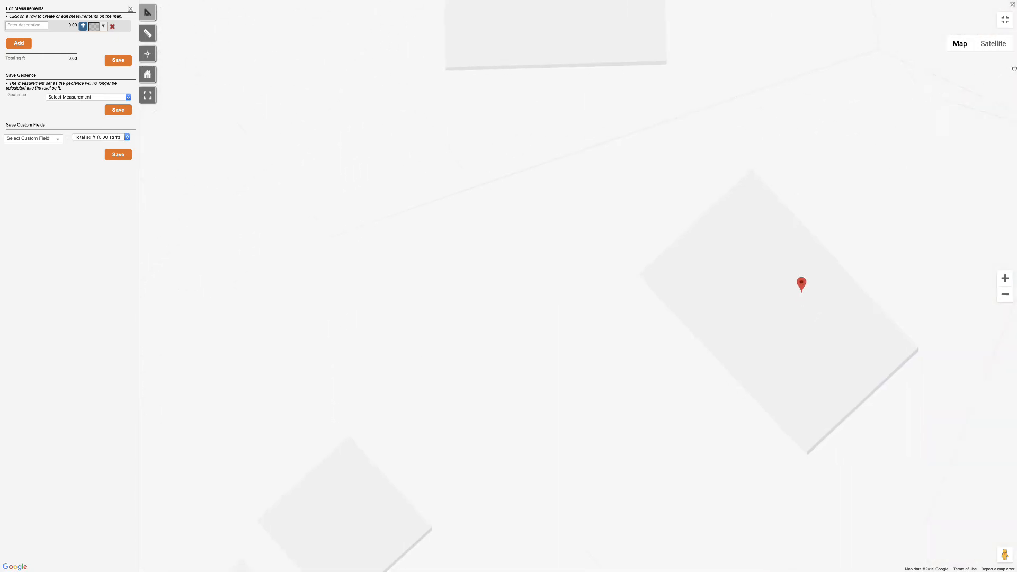
Examine the property in satellite imagery from several rotated angles to find its lot boundaries
{"action": "left_click", "coordinate": [994, 44]}
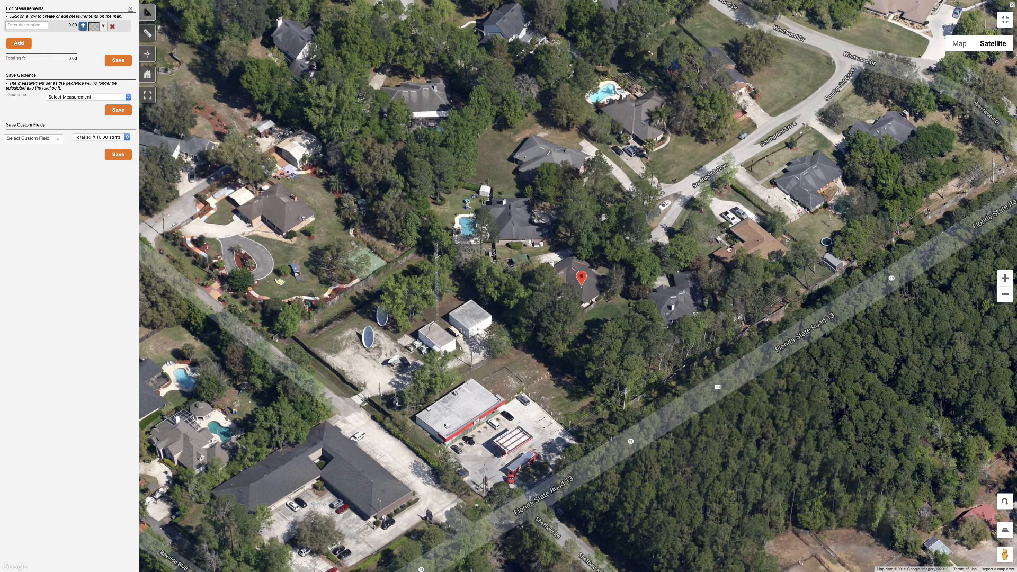
{"action": "left_click_drag", "start_coordinate": [723, 381], "coordinate": [666, 465]}
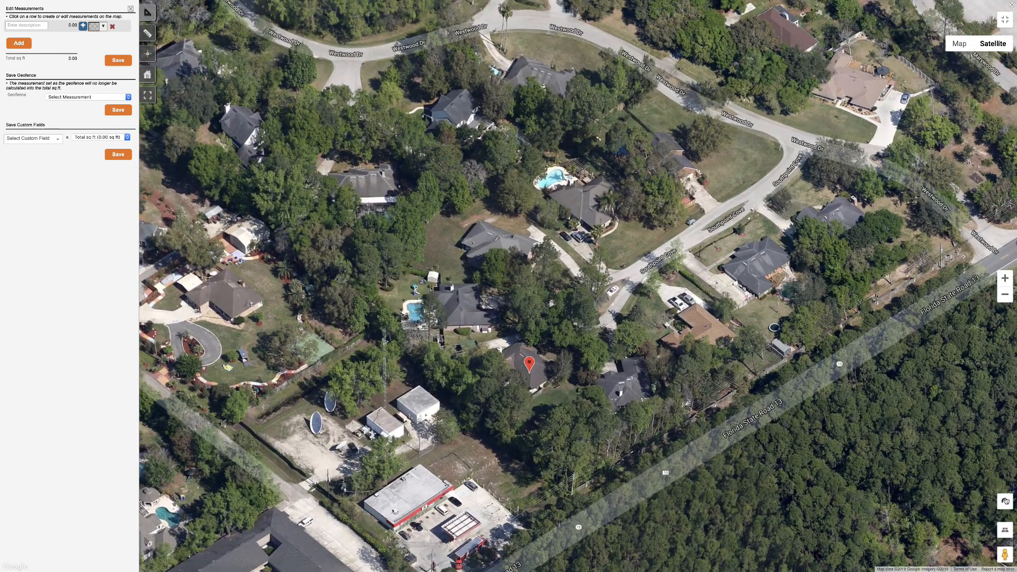
{"action": "left_click", "coordinate": [1005, 502]}
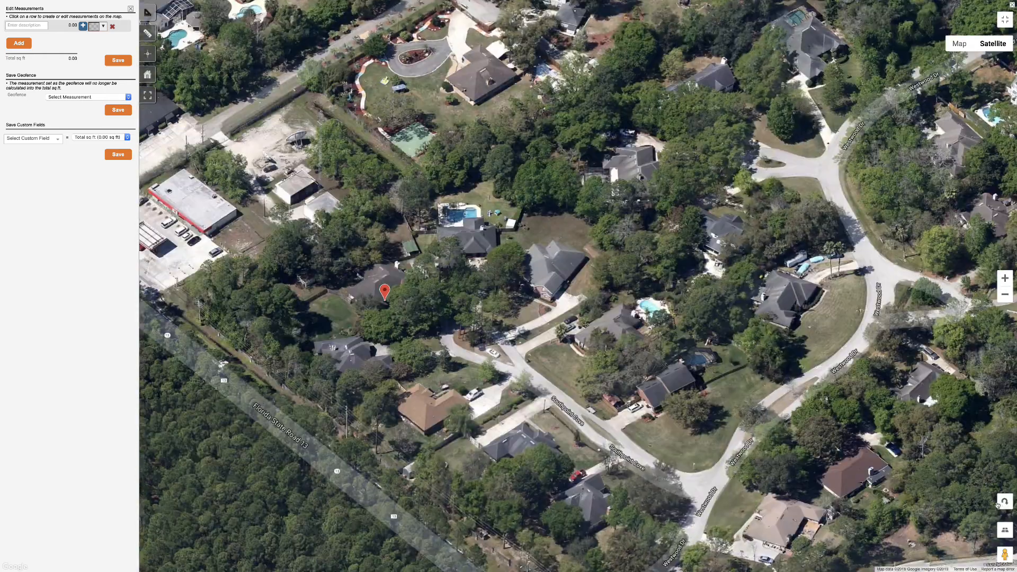
{"action": "left_click", "coordinate": [1005, 502]}
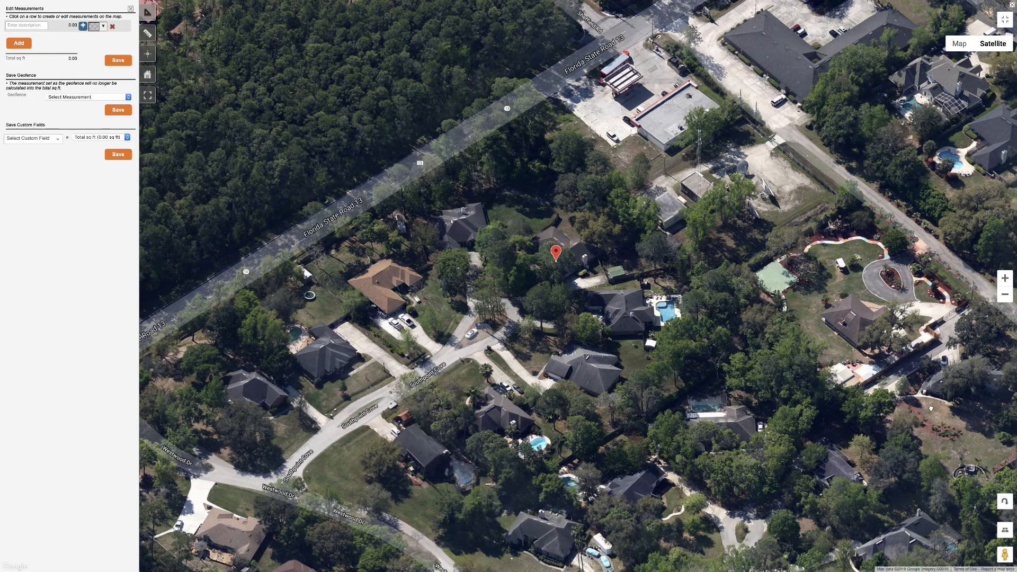
Return to the standard map, trace the property's lot lines as an area of about 20,143 sq ft, and name it Turf
{"action": "left_click", "coordinate": [958, 45]}
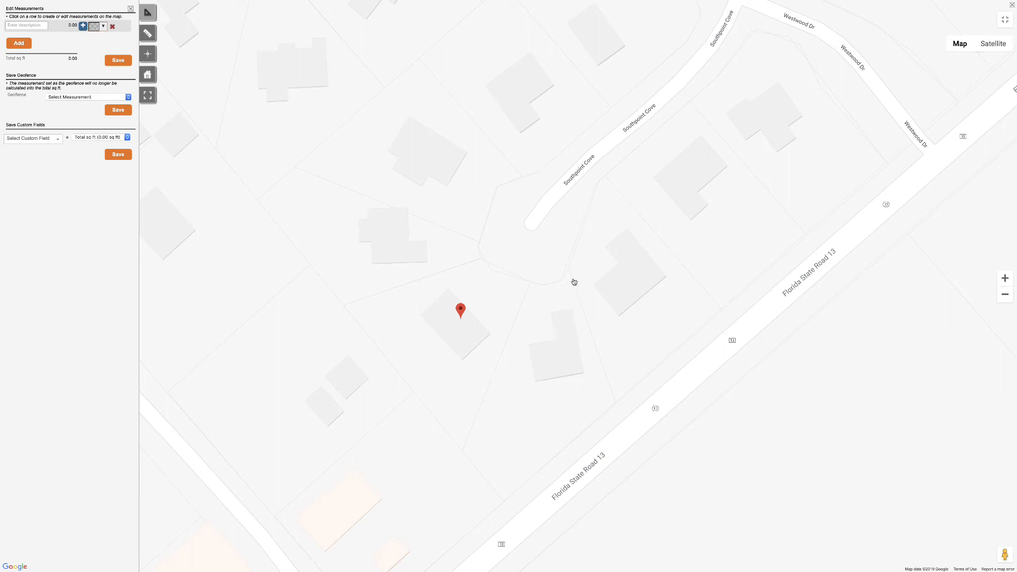
{"action": "left_click", "coordinate": [479, 261]}
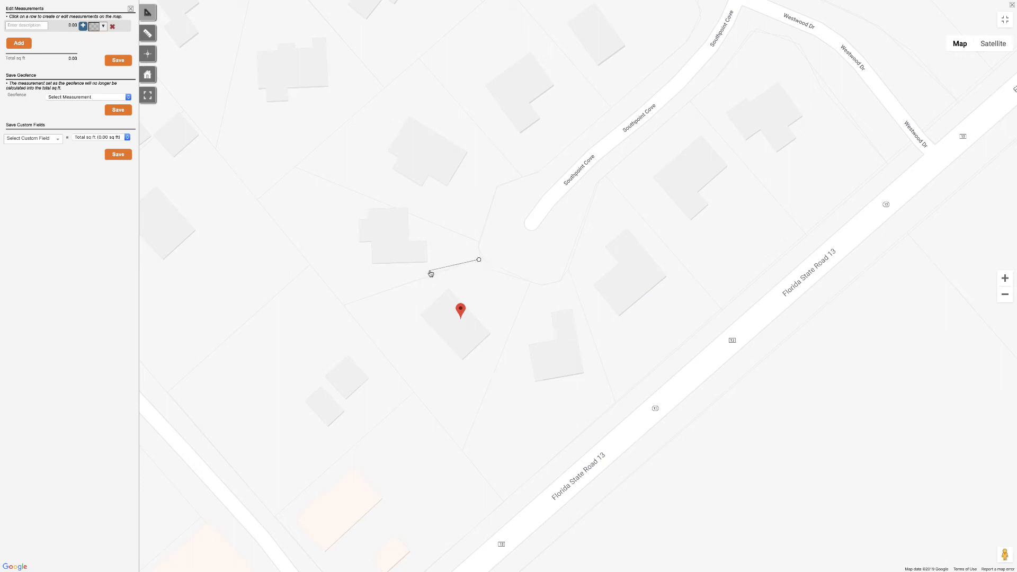
{"action": "left_click", "coordinate": [344, 305]}
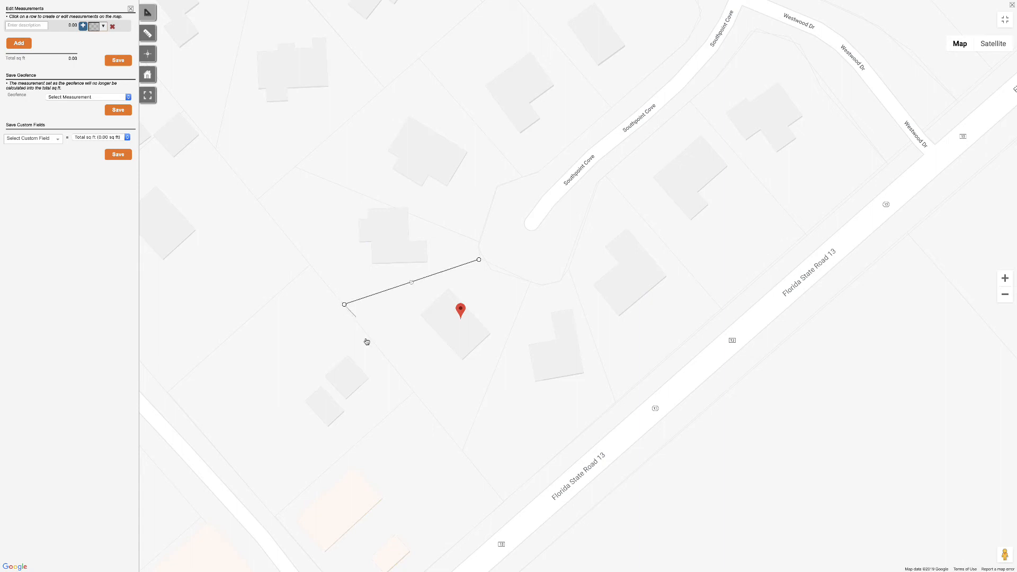
{"action": "left_click", "coordinate": [462, 453]}
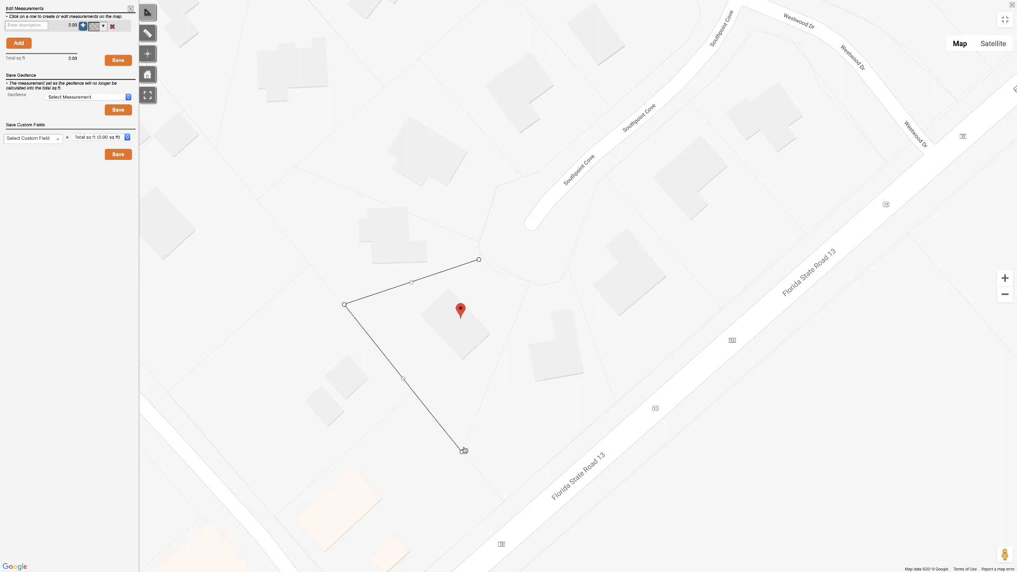
{"action": "left_click", "coordinate": [531, 282]}
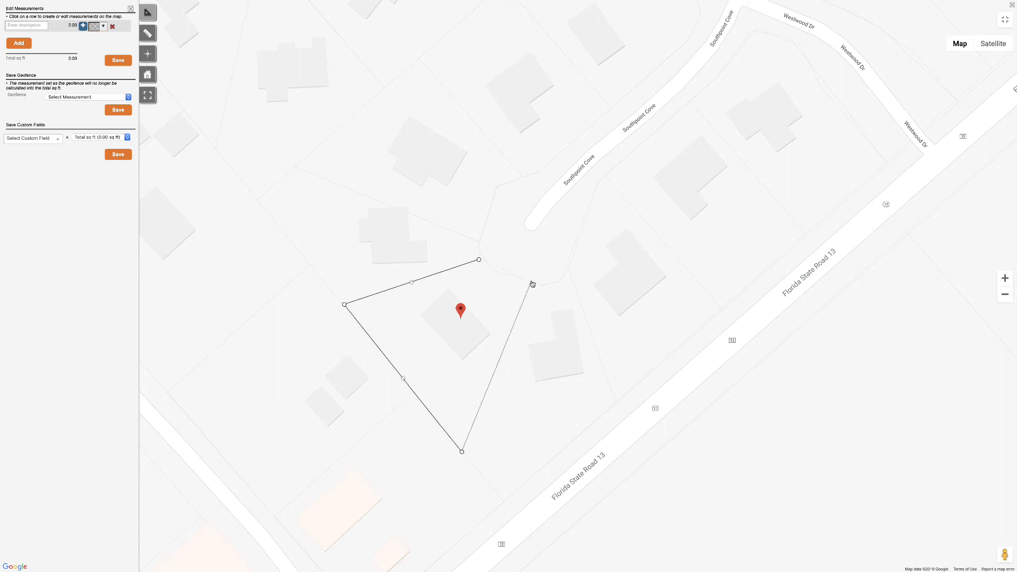
{"action": "left_click", "coordinate": [490, 271]}
{"action": "left_click", "coordinate": [479, 260]}
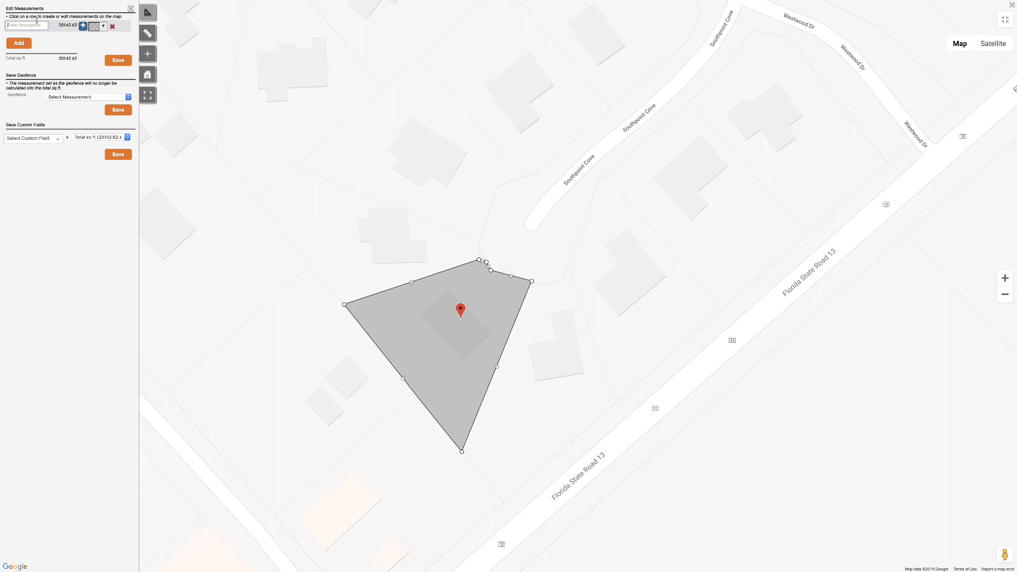
{"action": "left_click", "coordinate": [23, 24]}
{"action": "type", "text": "Turf"}
Add a second measurement named House and trace the building's footprint, about 2,503 sq ft
{"action": "left_click", "coordinate": [25, 42]}
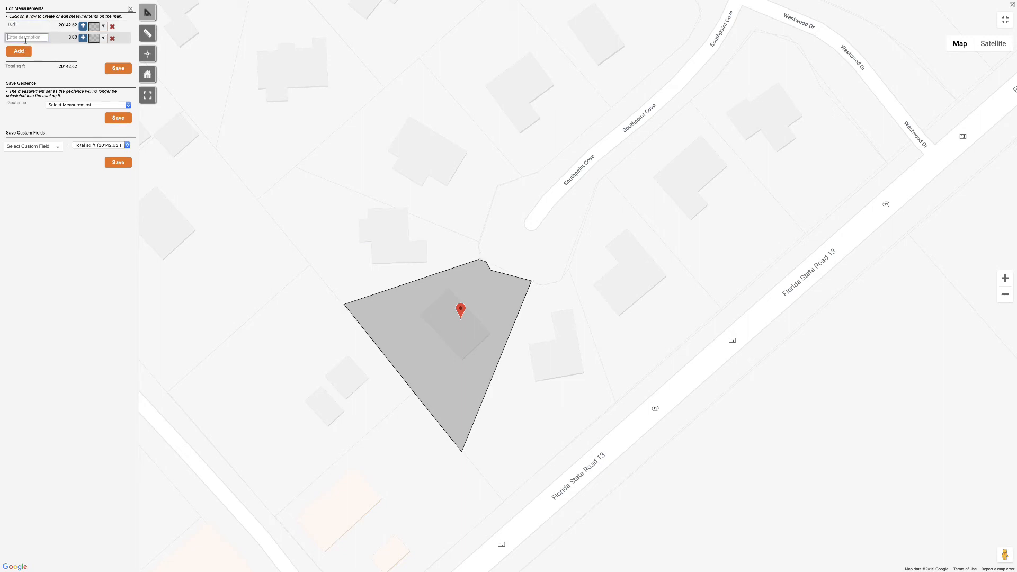
{"action": "type", "text": "House"}
{"action": "left_click", "coordinate": [448, 290]}
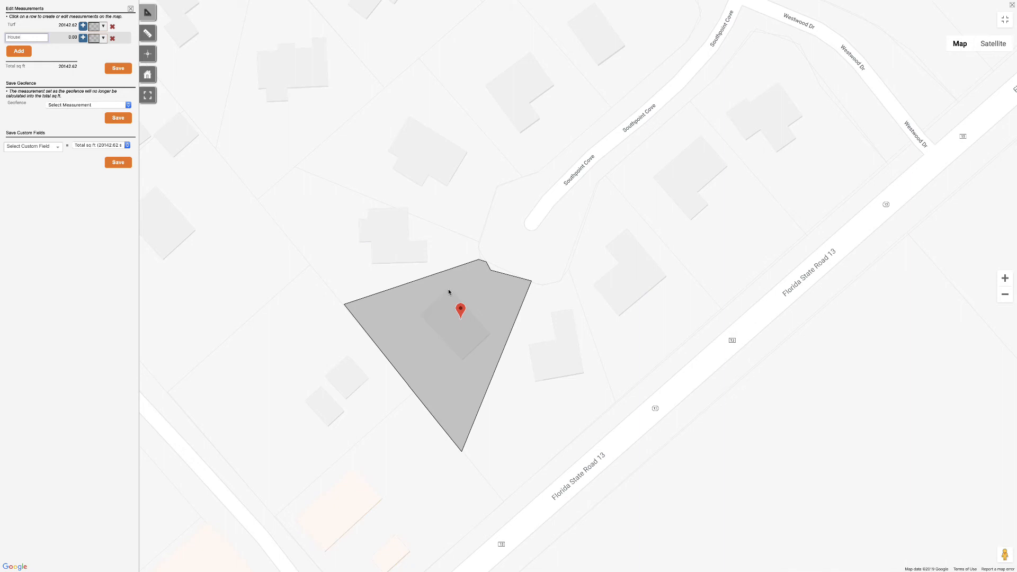
{"action": "left_click", "coordinate": [422, 314]}
{"action": "left_click", "coordinate": [463, 359]}
{"action": "left_click", "coordinate": [490, 333]}
{"action": "left_click", "coordinate": [450, 290]}
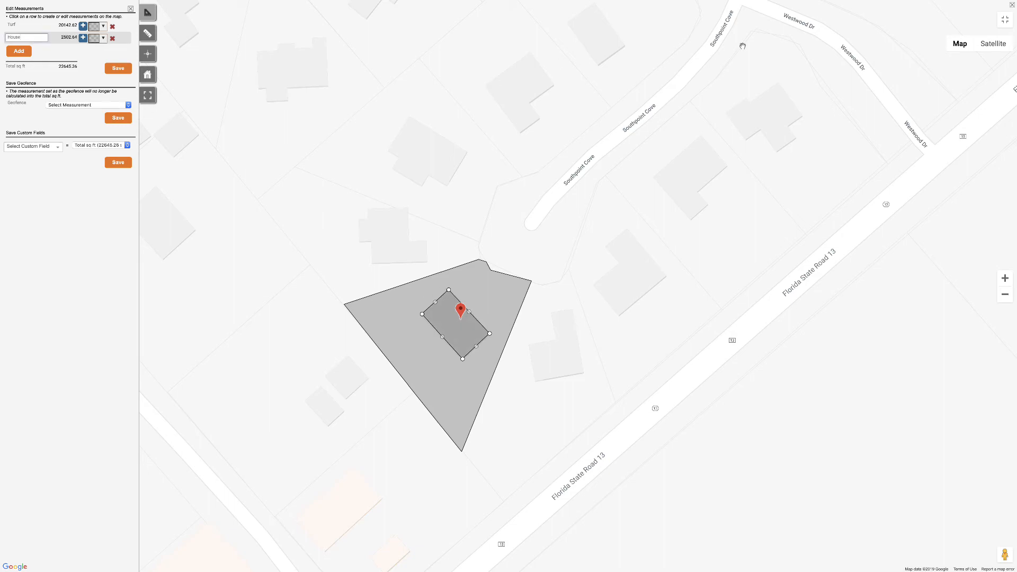
Exit the full-screen map, set House to subtract from the total, and save the total to the Turf Sq Ft custom field
{"action": "left_click", "coordinate": [1005, 19]}
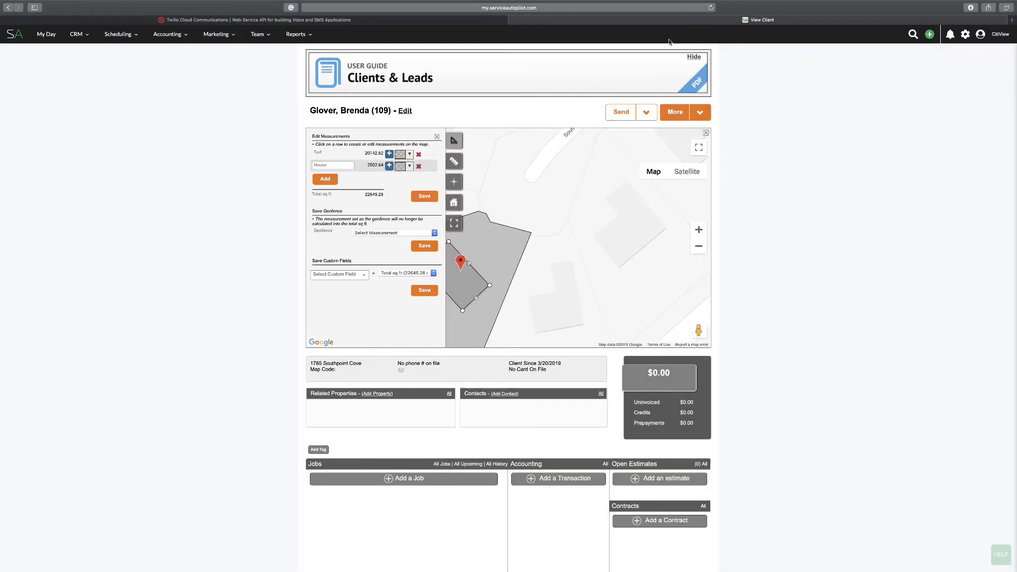
{"action": "left_click", "coordinate": [389, 166]}
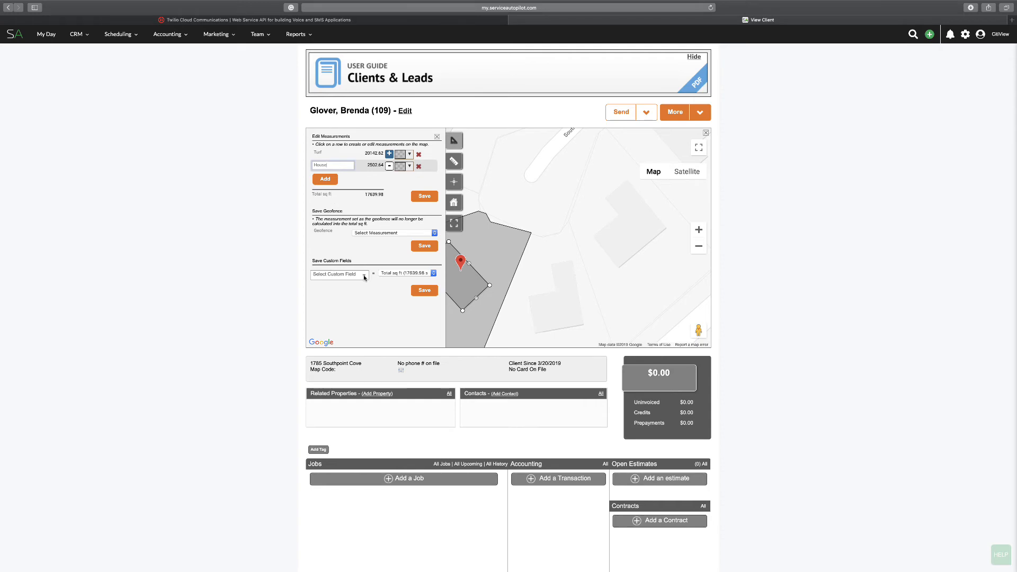
{"action": "left_click", "coordinate": [335, 274]}
{"action": "left_click", "coordinate": [342, 298]}
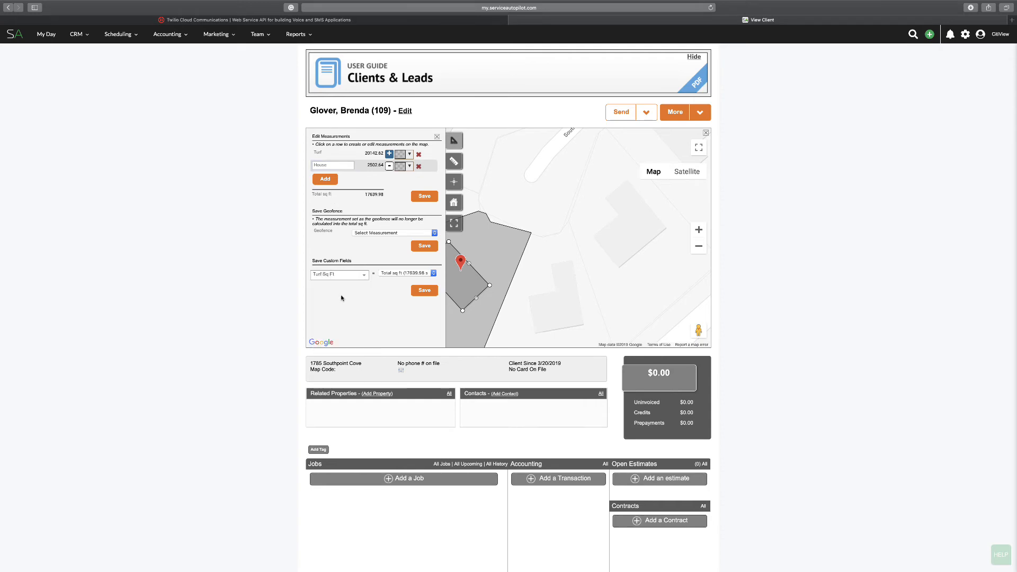
{"action": "left_click", "coordinate": [425, 291]}
Check the saved Turf Sq Ft value in the client's details
{"action": "scroll", "coordinate": [426, 294], "scroll_direction": "down", "scroll_amount": 10}
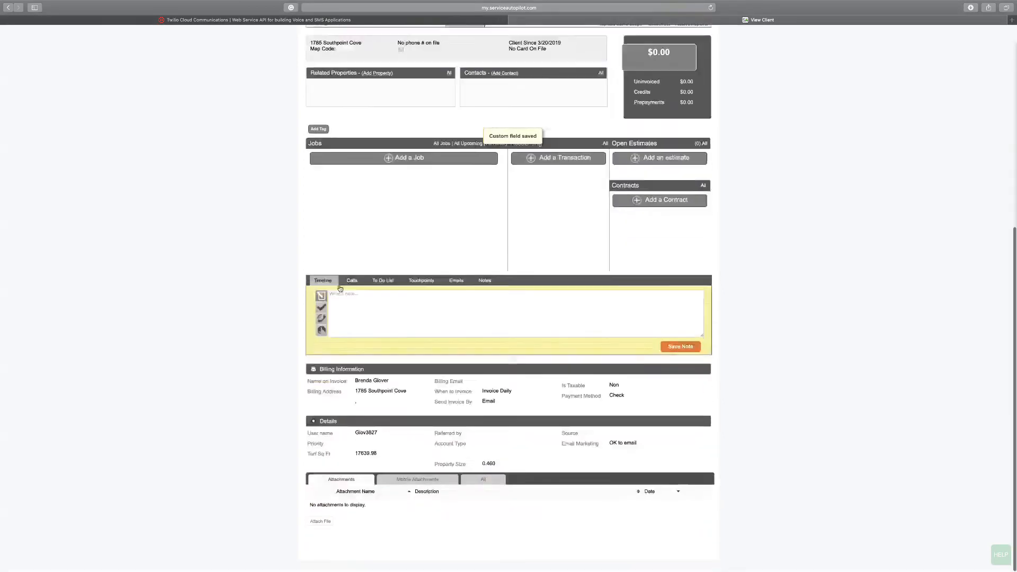
{"action": "left_click_drag", "start_coordinate": [355, 455], "coordinate": [389, 459]}
{"action": "left_click", "coordinate": [356, 461]}
{"action": "scroll", "coordinate": [319, 471], "scroll_direction": "up", "scroll_amount": 1}
{"action": "scroll", "coordinate": [320, 471], "scroll_direction": "up", "scroll_amount": 10}
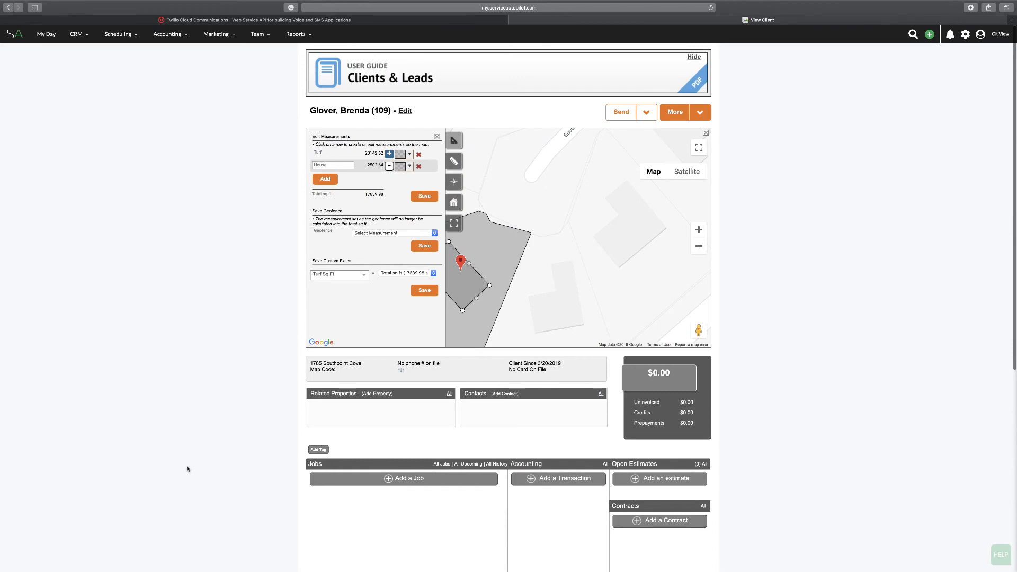
Start a new estimate for the client and add the Landscape Maintenance service
{"action": "left_click", "coordinate": [662, 478]}
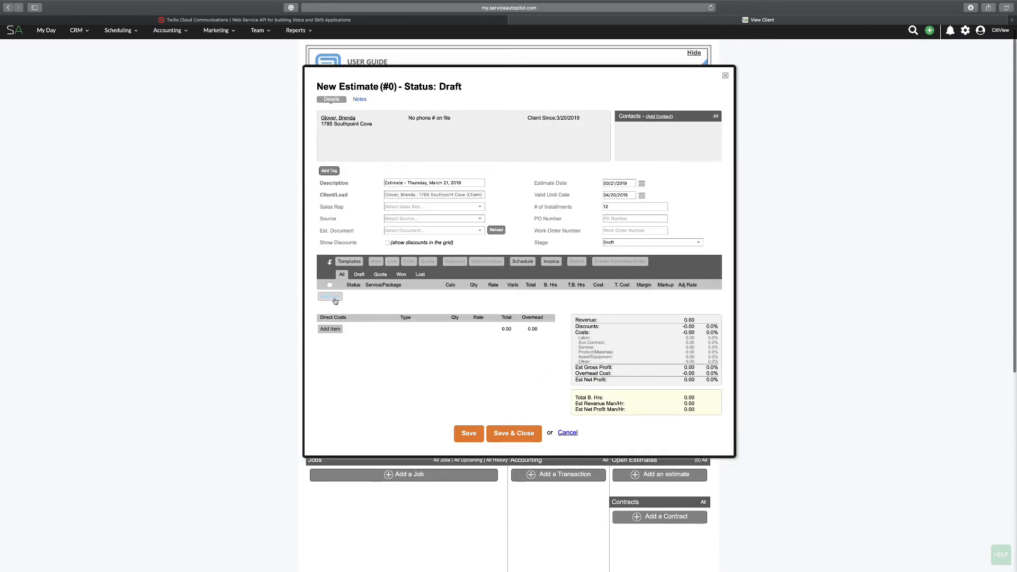
{"action": "left_click", "coordinate": [330, 297]}
{"action": "left_click", "coordinate": [451, 316]}
{"action": "scroll", "coordinate": [441, 368], "scroll_direction": "down", "scroll_amount": 1}
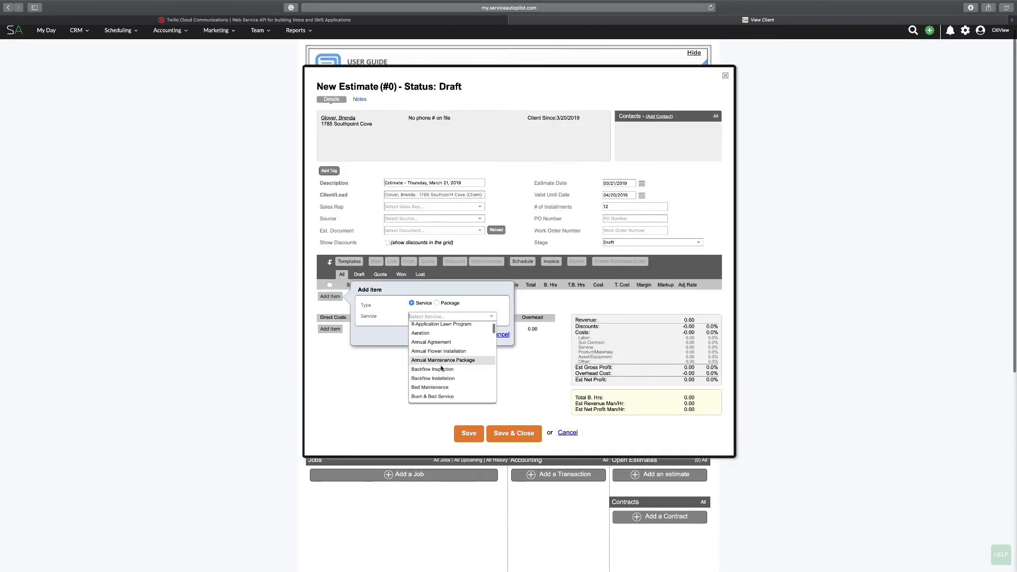
{"action": "type", "text": "landsca"}
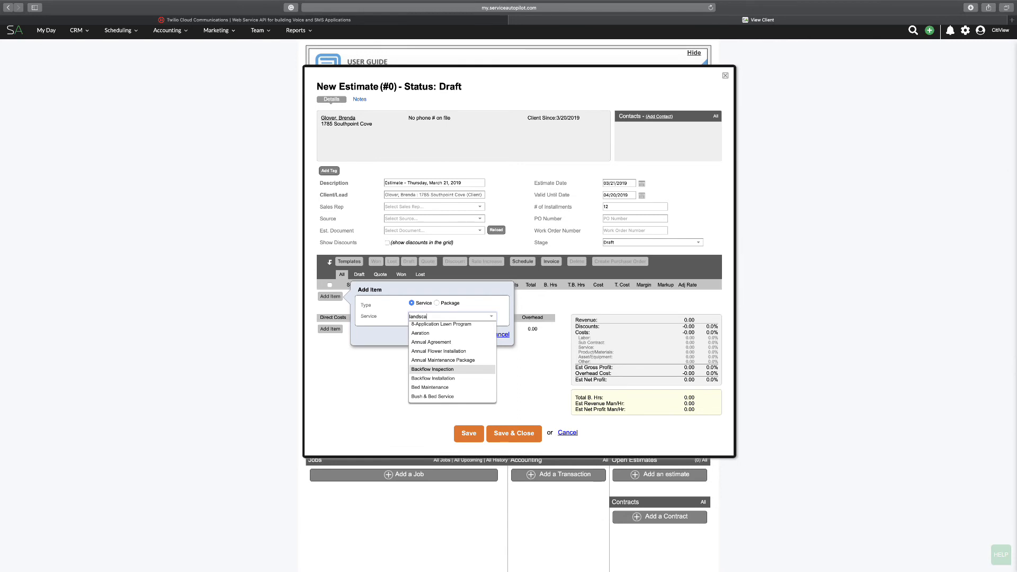
{"action": "type", "text": "pe"}
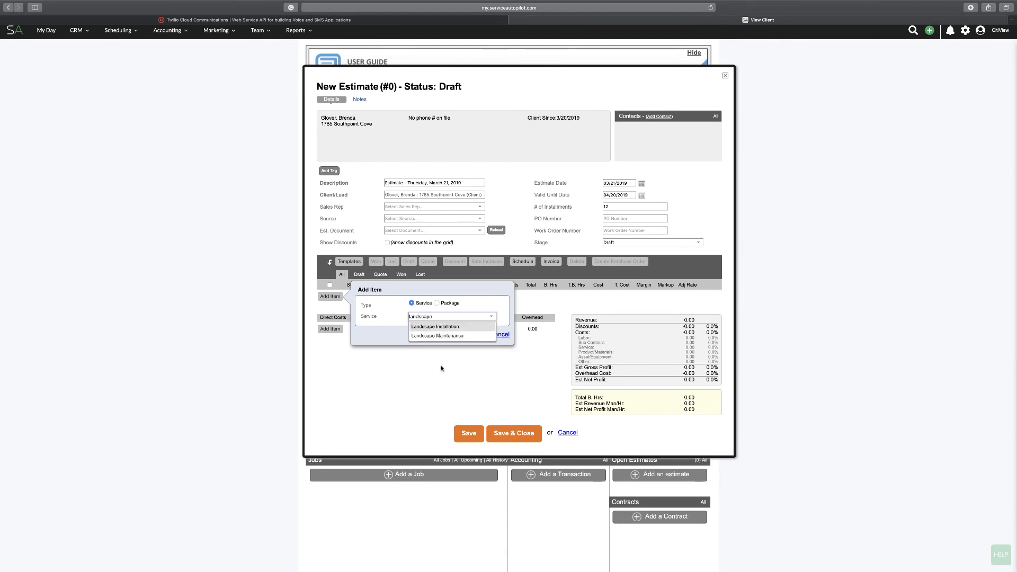
{"action": "left_click", "coordinate": [450, 336]}
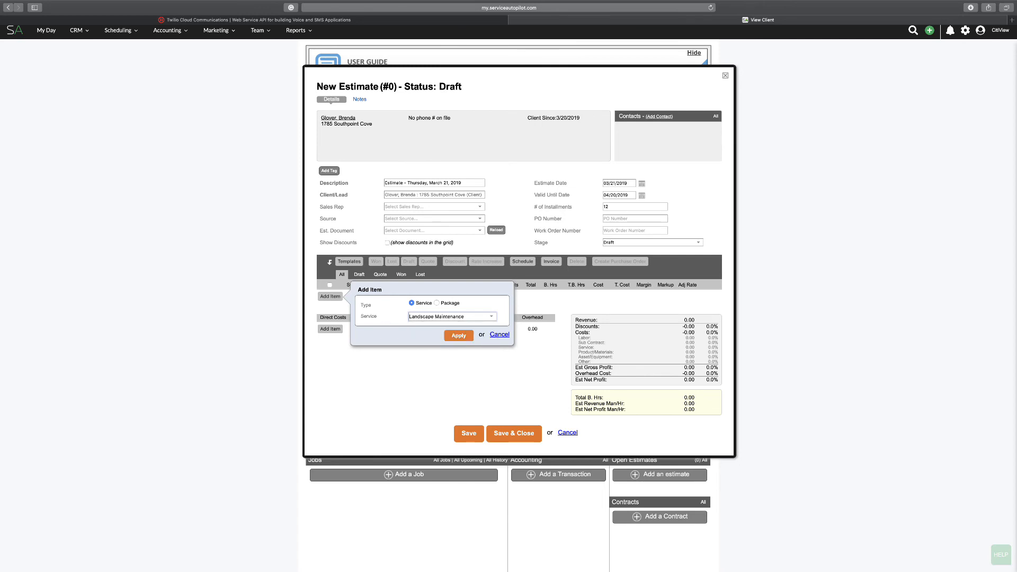
{"action": "left_click", "coordinate": [457, 336]}
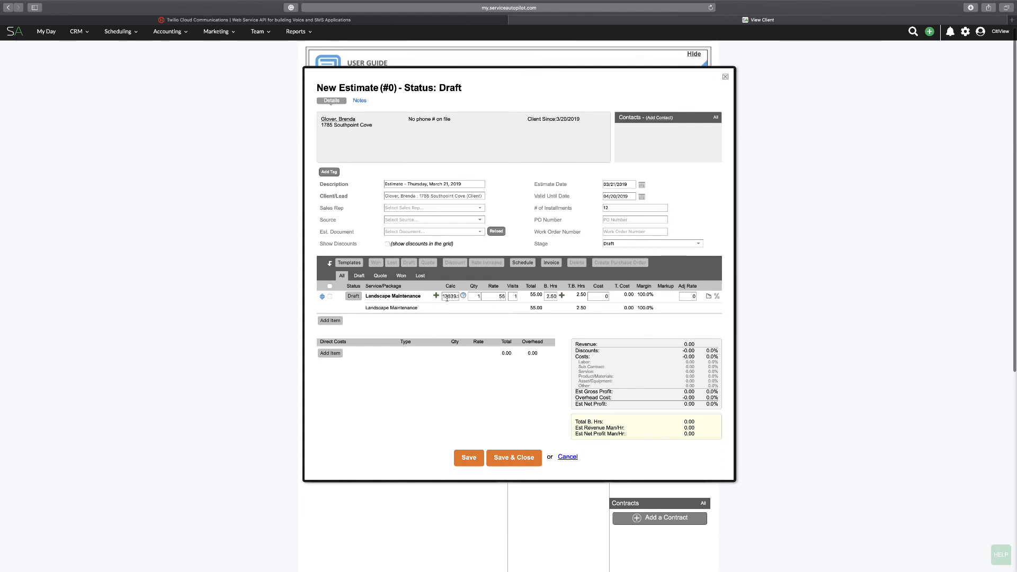
Examine the Landscape Maintenance line's calculation value, rate and budgeted hours
{"action": "left_click_drag", "start_coordinate": [448, 297], "coordinate": [453, 298]}
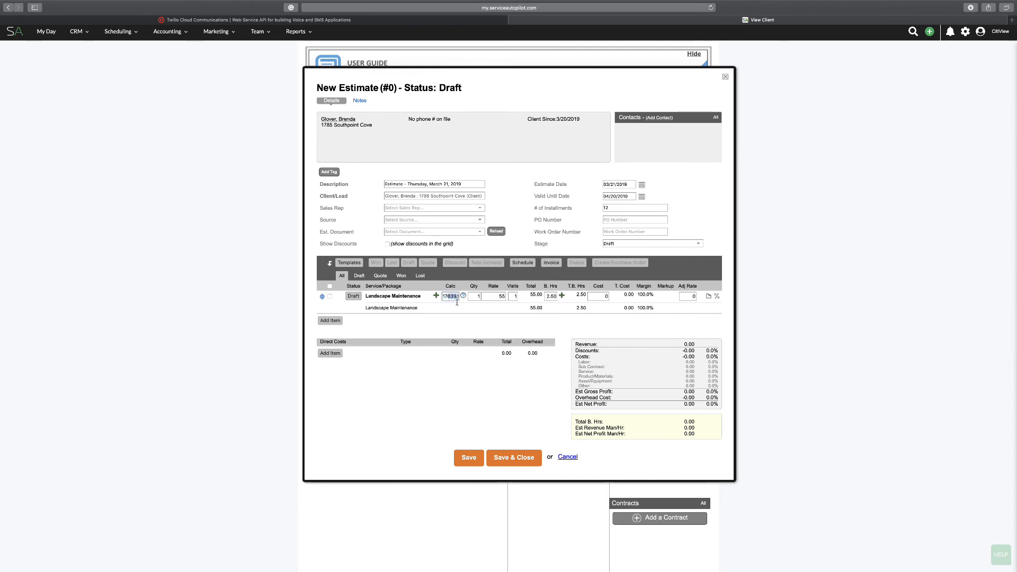
{"action": "left_click", "coordinate": [494, 298]}
{"action": "left_click", "coordinate": [553, 297]}
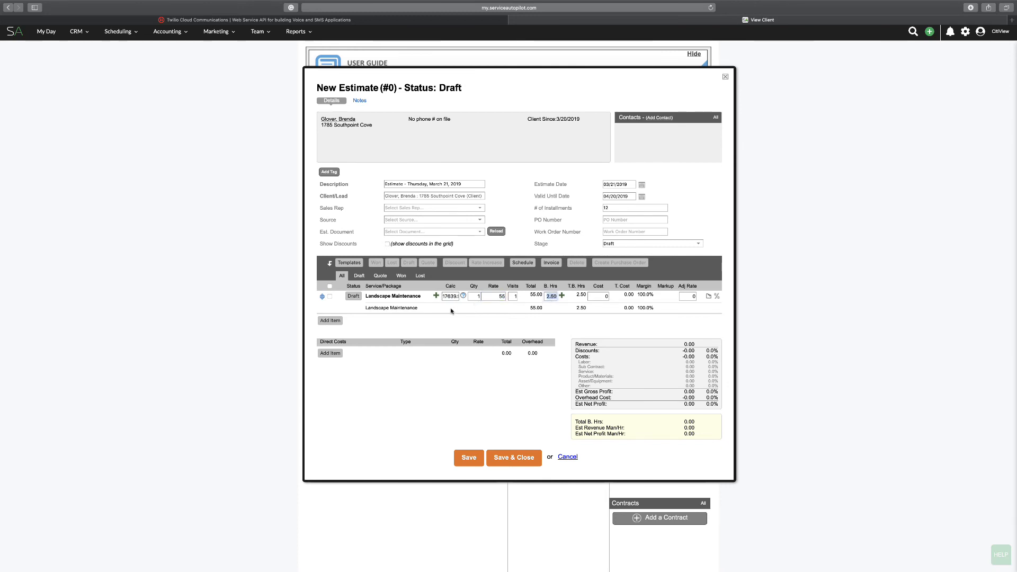